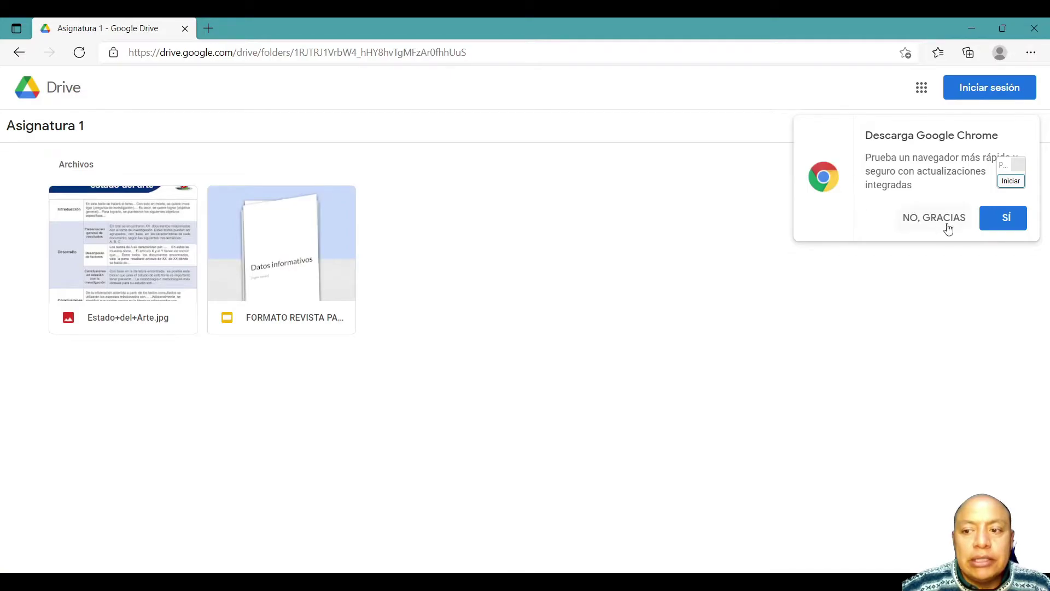
Circle the shared folder page and its URL with blue freehand markup, start an arrowed note beside the URL, and clear the markup.
click(1009, 181)
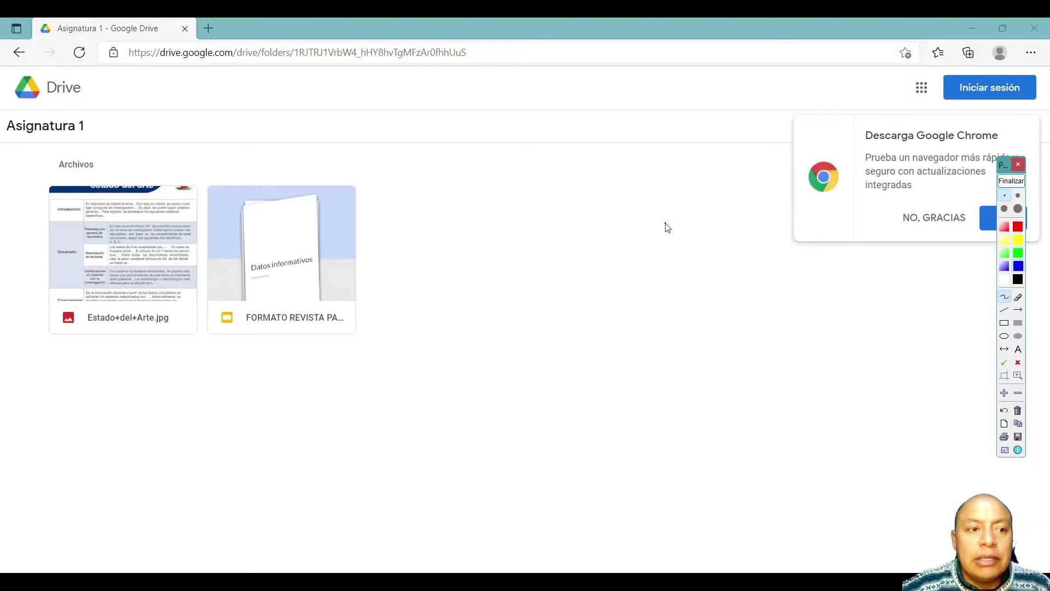
mouse_move(145, 44)
mouse_down()
mouse_move(19, 47)
mouse_move(101, 344)
mouse_move(598, 183)
mouse_move(105, 29)
mouse_up()
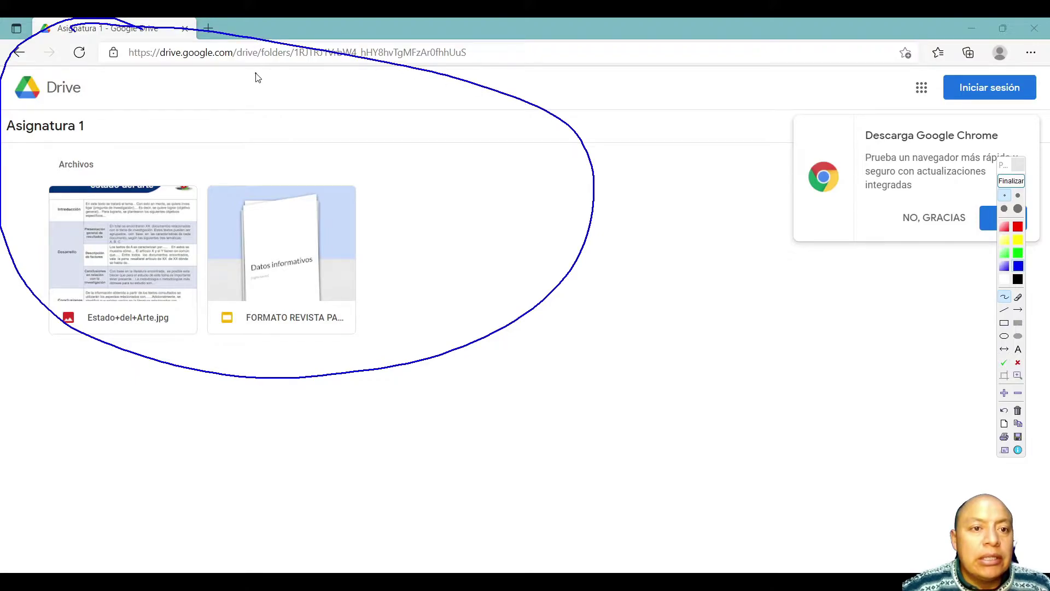
mouse_move(135, 64)
mouse_down()
mouse_move(377, 36)
mouse_move(190, 69)
mouse_up()
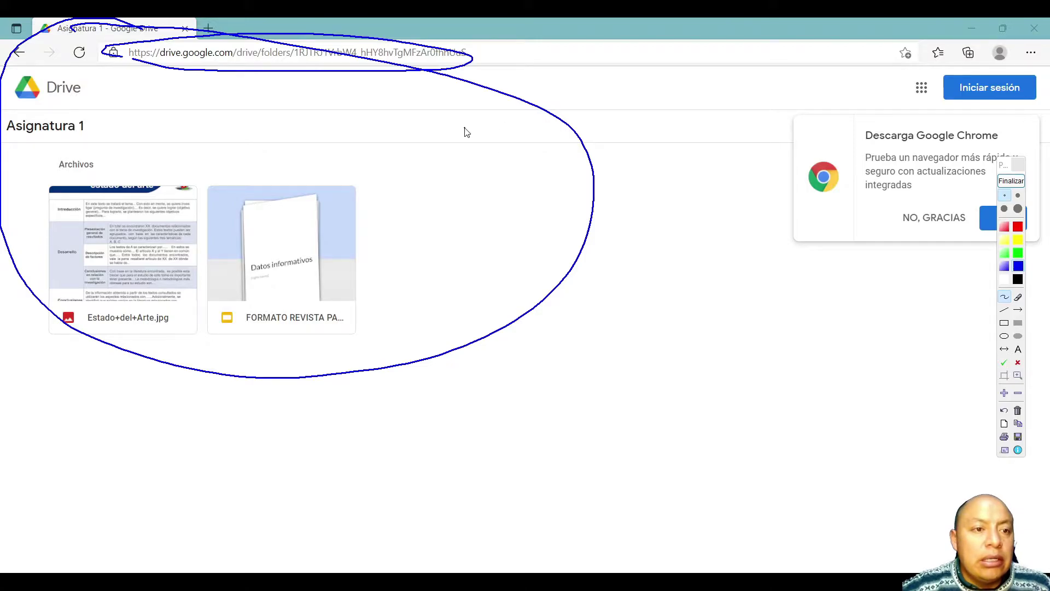
drag(468, 62, 547, 64)
drag(514, 53, 513, 85)
drag(604, 56, 603, 85)
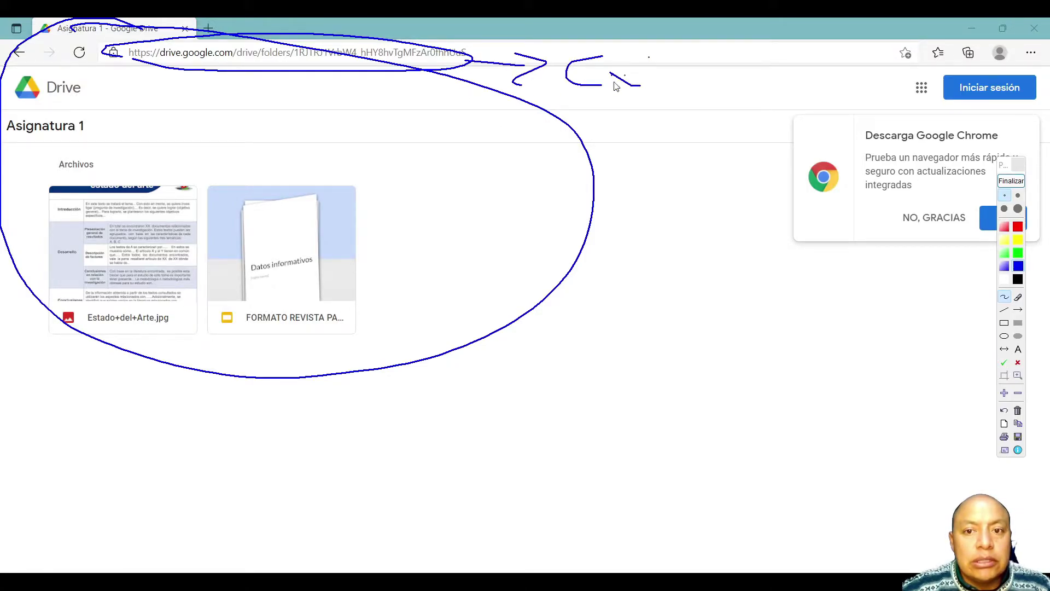
drag(733, 67, 794, 98)
key(Delete)
Circle the shared folder's URL, add a downward arrow leading to the handwritten word "Cevim", and end the screen markup.
mouse_move(105, 65)
mouse_down()
mouse_move(247, 77)
mouse_move(502, 58)
mouse_move(125, 37)
mouse_move(172, 76)
mouse_up()
mouse_move(458, 89)
mouse_down()
mouse_move(490, 230)
mouse_move(540, 220)
mouse_up()
mouse_move(472, 345)
mouse_down()
mouse_move(479, 409)
mouse_move(542, 402)
mouse_move(496, 387)
mouse_up()
click(633, 343)
drag(656, 364, 733, 391)
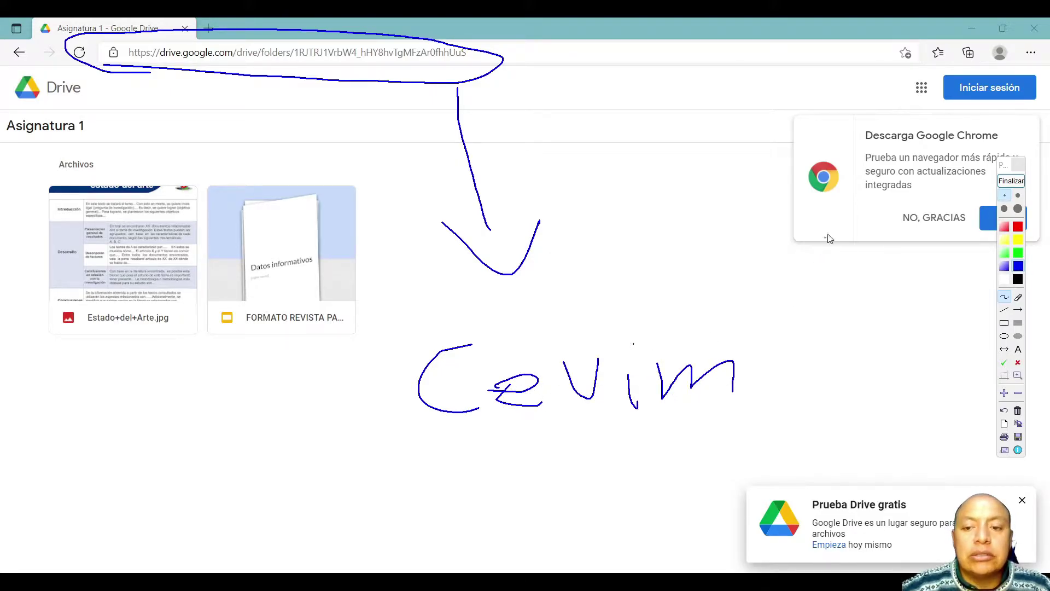
click(1010, 181)
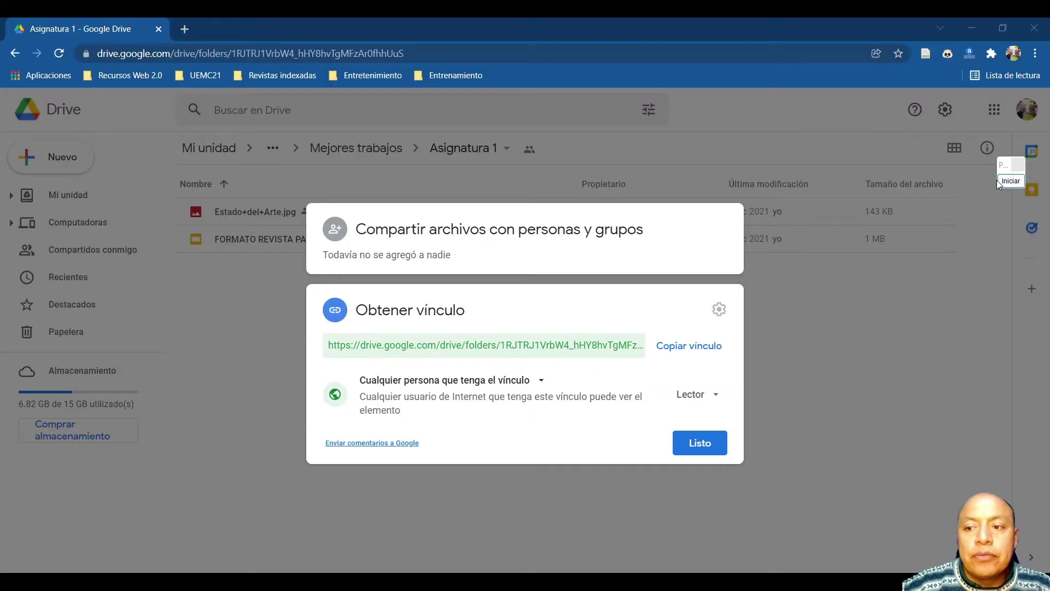
Circle the folder's share link in the Obtener vínculo section, add an arrow to a handwritten "Cevim", and end the screen markup.
click(1010, 165)
mouse_move(611, 322)
mouse_down()
mouse_move(351, 324)
mouse_move(384, 369)
mouse_move(593, 368)
mouse_move(734, 352)
mouse_move(564, 331)
mouse_up()
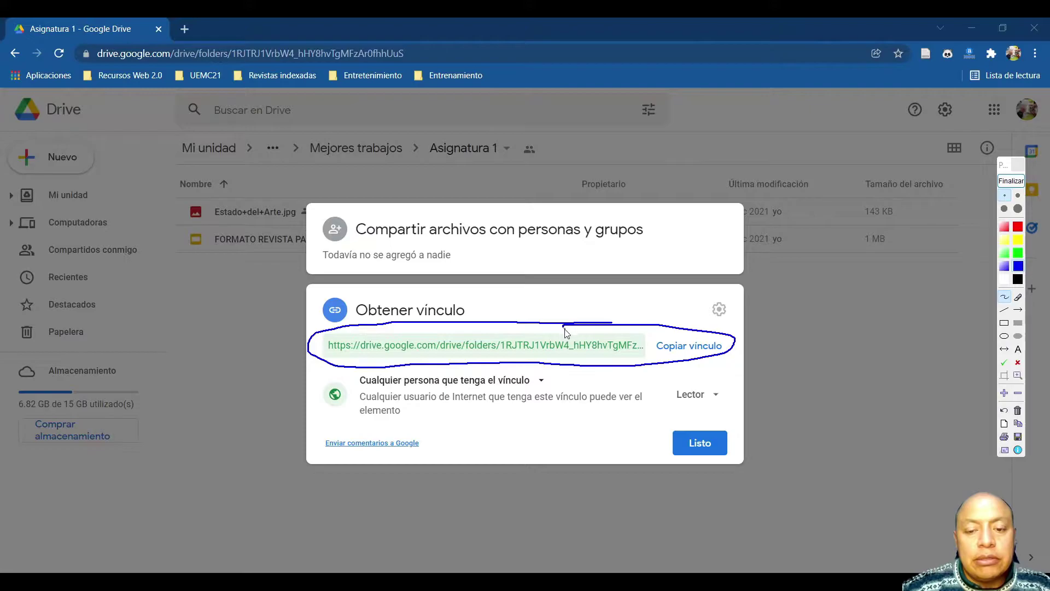
mouse_move(684, 355)
mouse_down()
mouse_move(760, 349)
mouse_move(767, 371)
mouse_up()
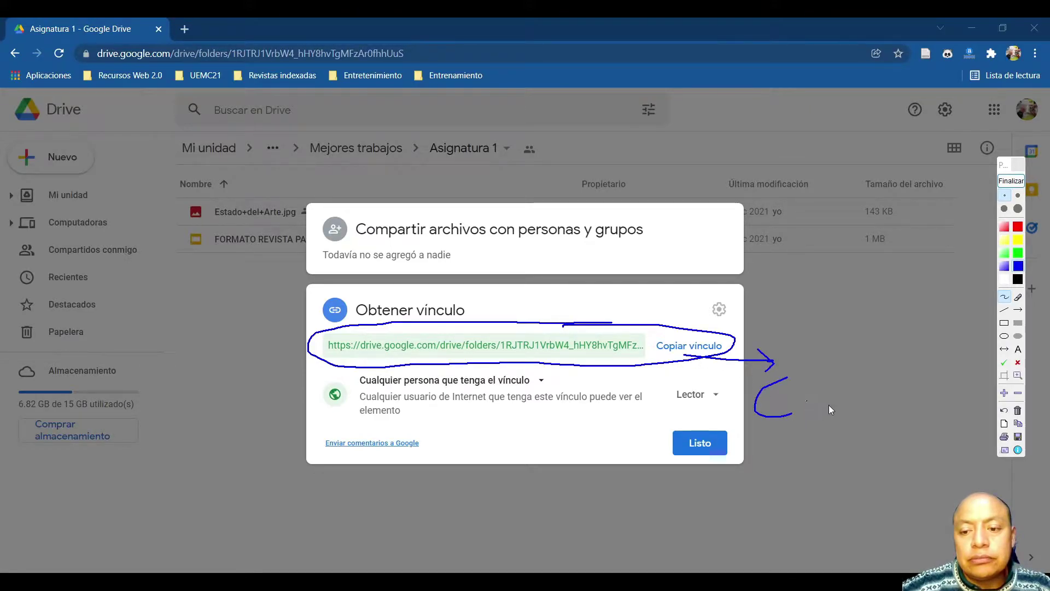
click(887, 390)
mouse_move(888, 371)
mouse_down()
mouse_move(909, 406)
mouse_move(957, 386)
mouse_up()
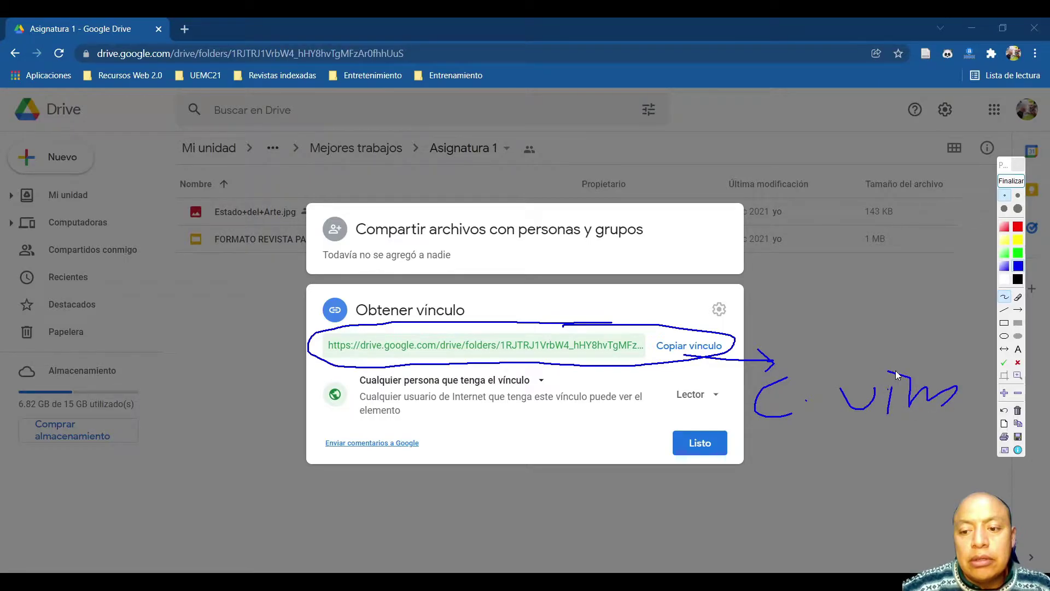
drag(798, 406, 824, 414)
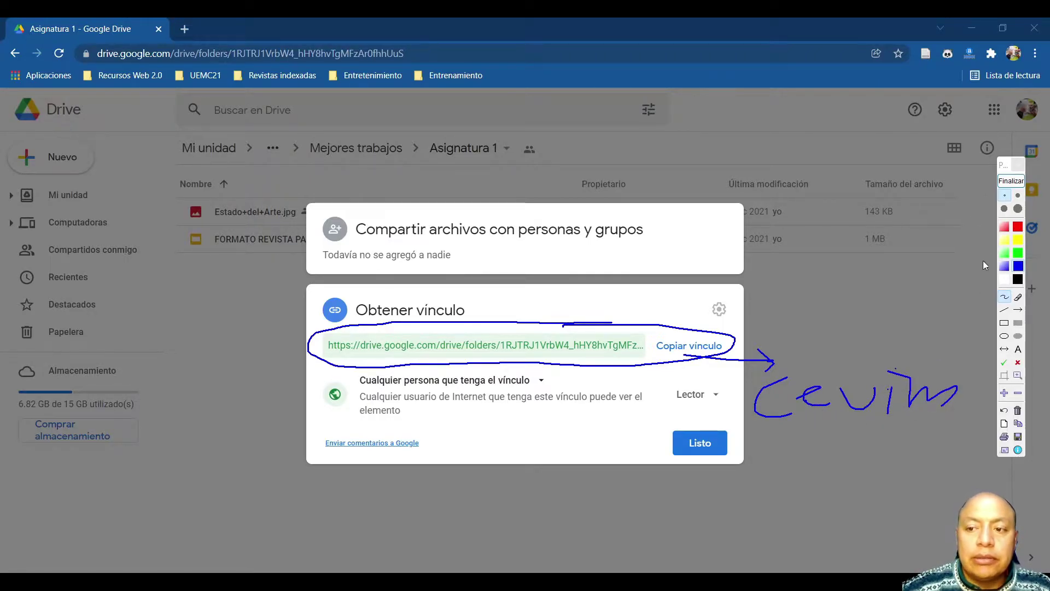
click(1011, 181)
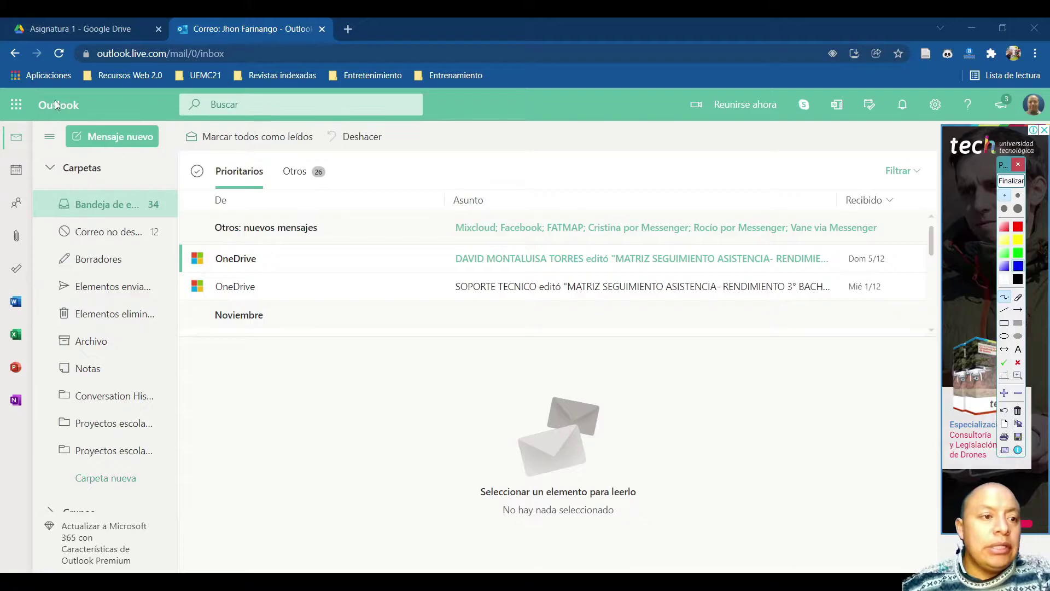
Circle the app launcher beside the Outlook name, draw an arrow to it, and end the screen markup.
mouse_move(61, 93)
mouse_down()
mouse_move(3, 101)
mouse_move(72, 119)
mouse_up()
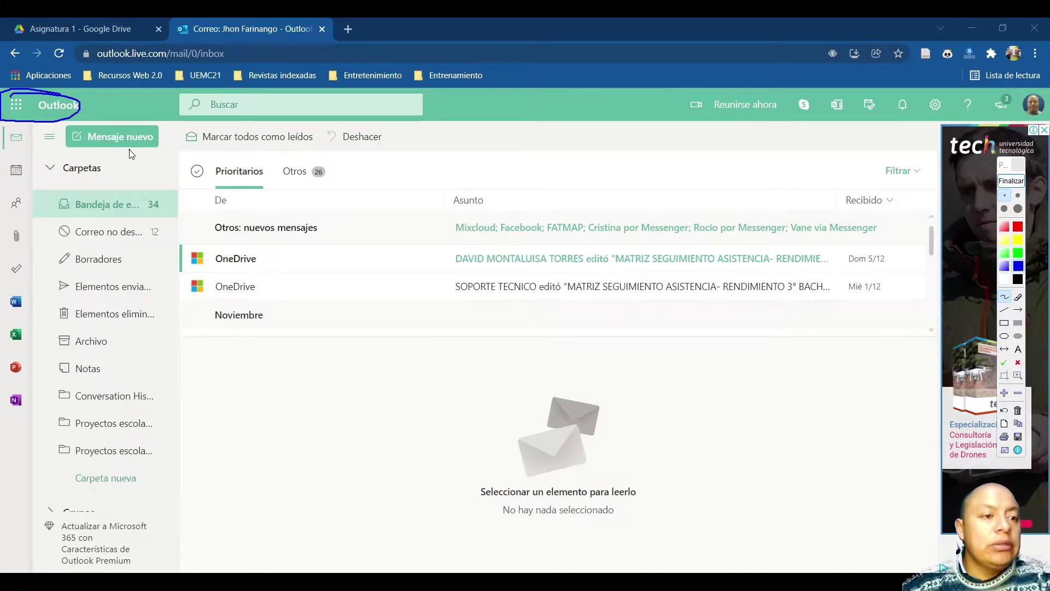
drag(162, 294, 17, 143)
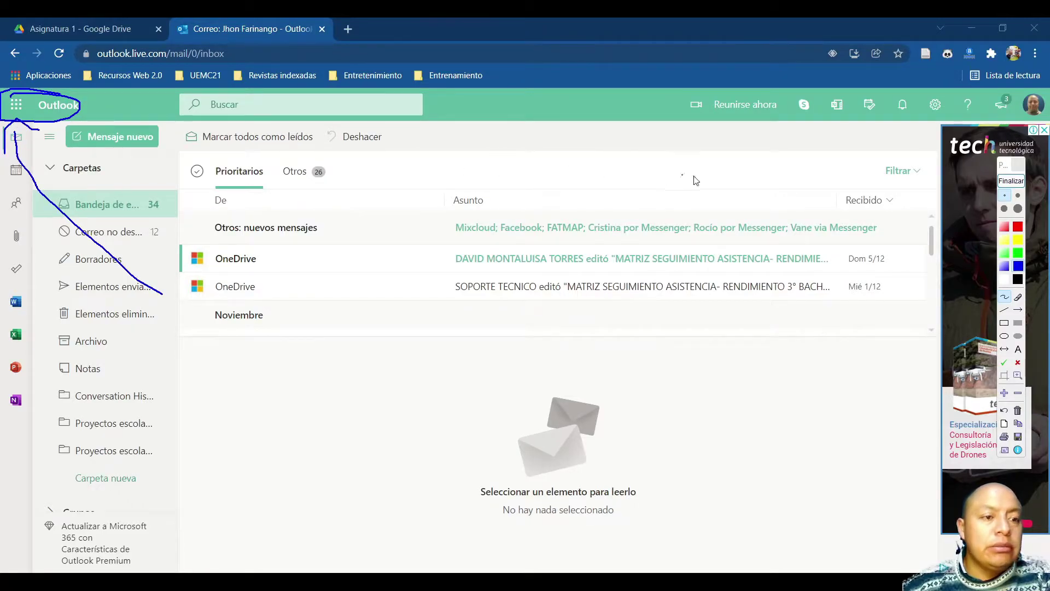
click(1011, 181)
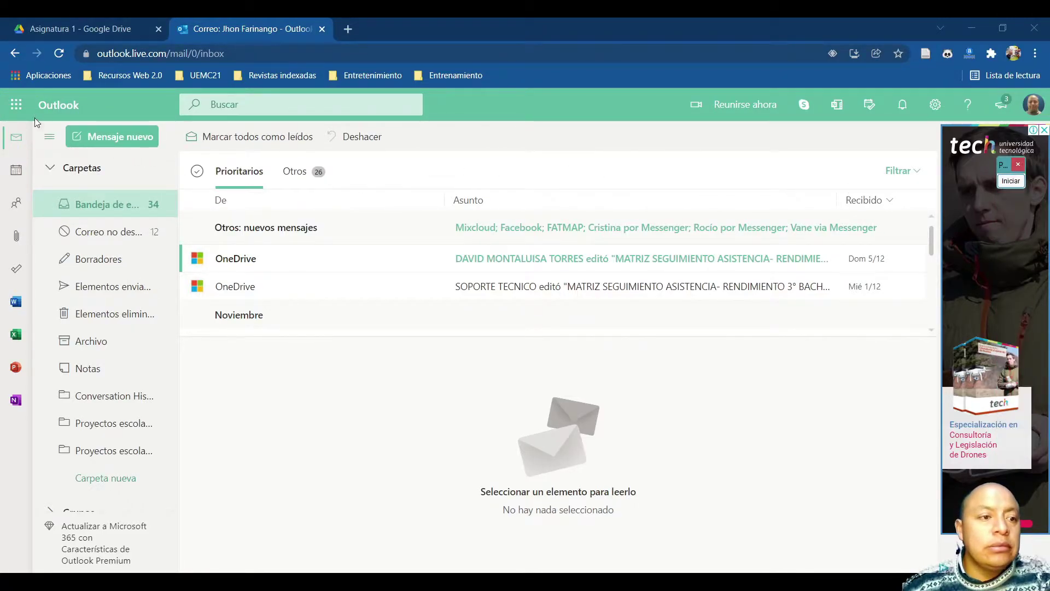
Open OneDrive from Outlook's Microsoft 365 apps and compare its storage allowance with Google Drive's, ending in OneDrive.
click(16, 105)
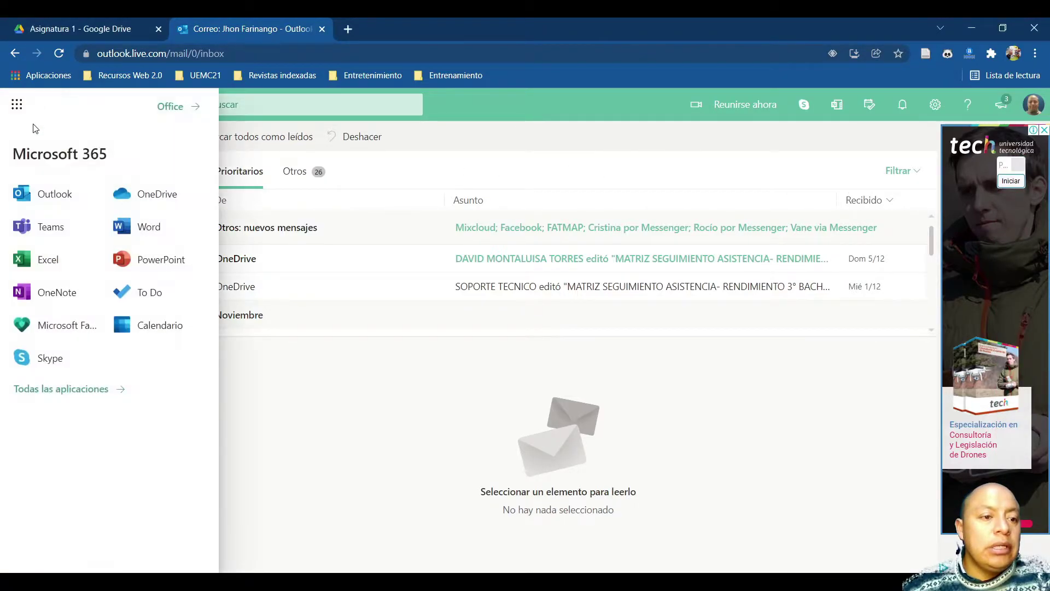
click(154, 198)
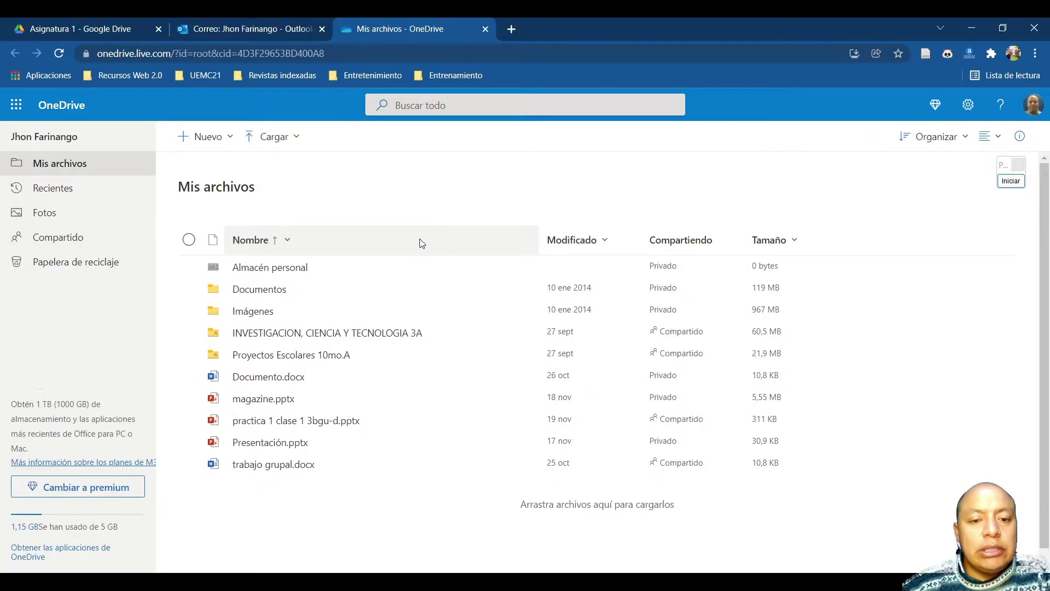
click(104, 29)
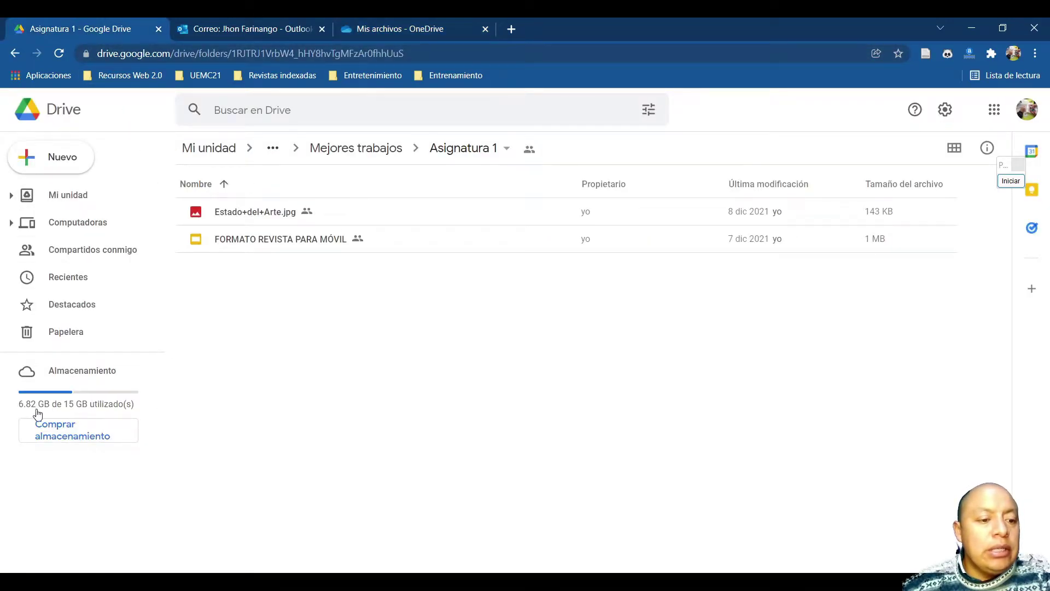
click(406, 32)
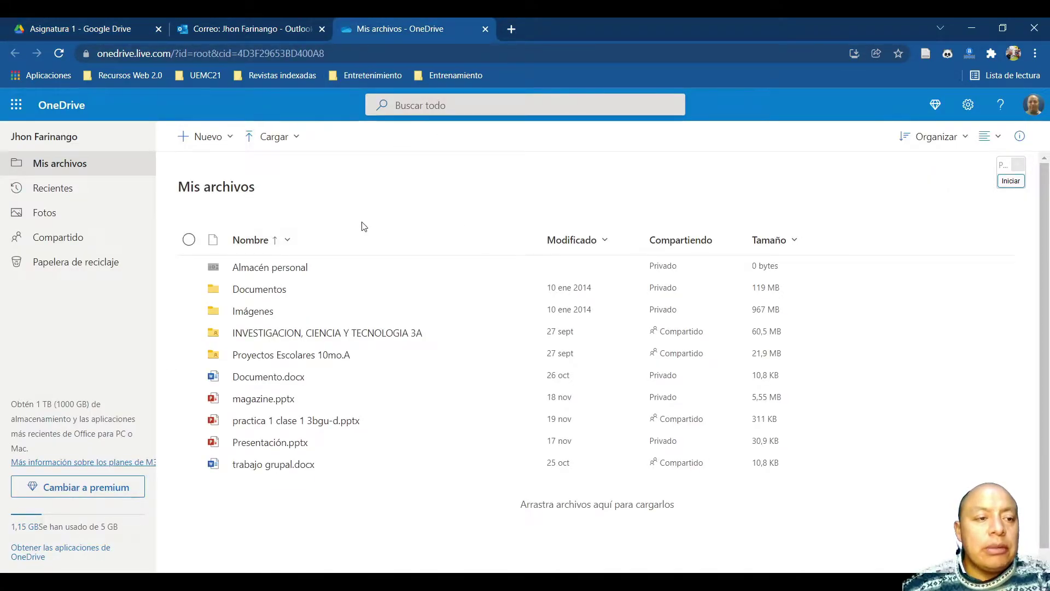
Create a new folder named "Asignatura" in Mis archivos.
click(224, 142)
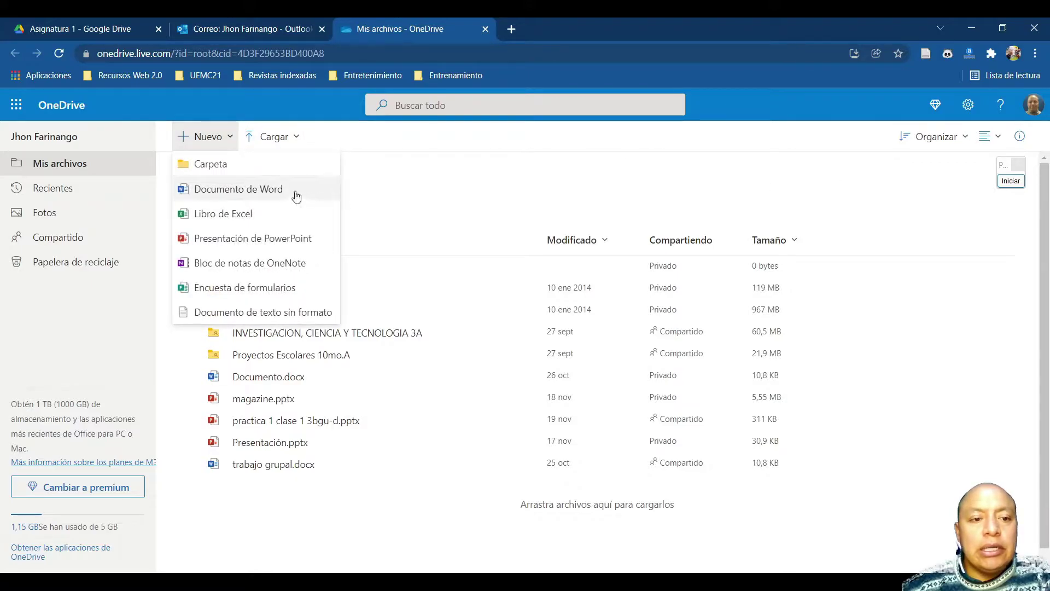
click(244, 169)
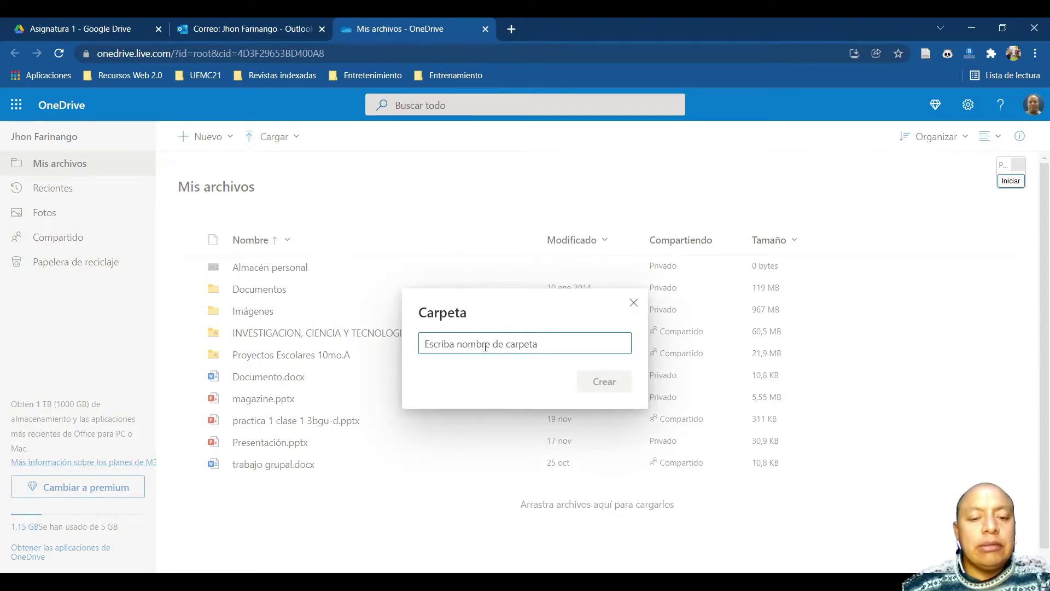
text(Asig)
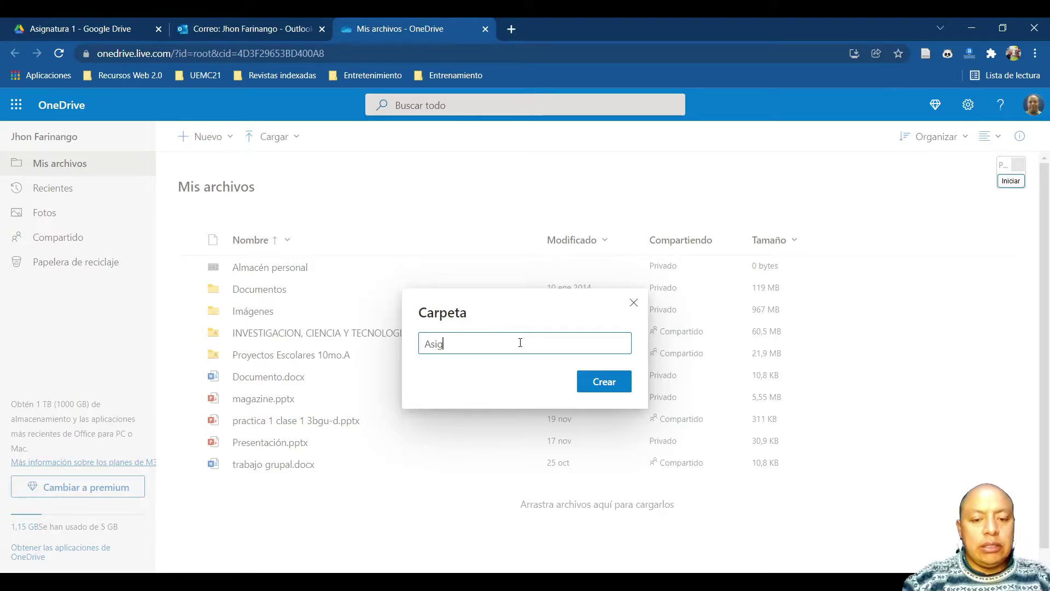
text(natur)
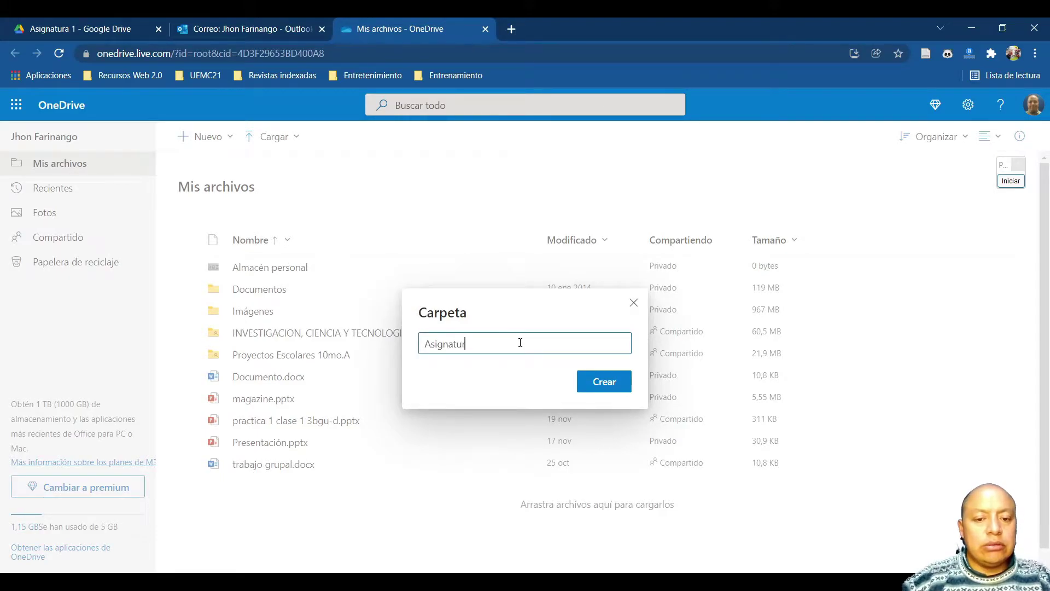
text(a)
click(601, 381)
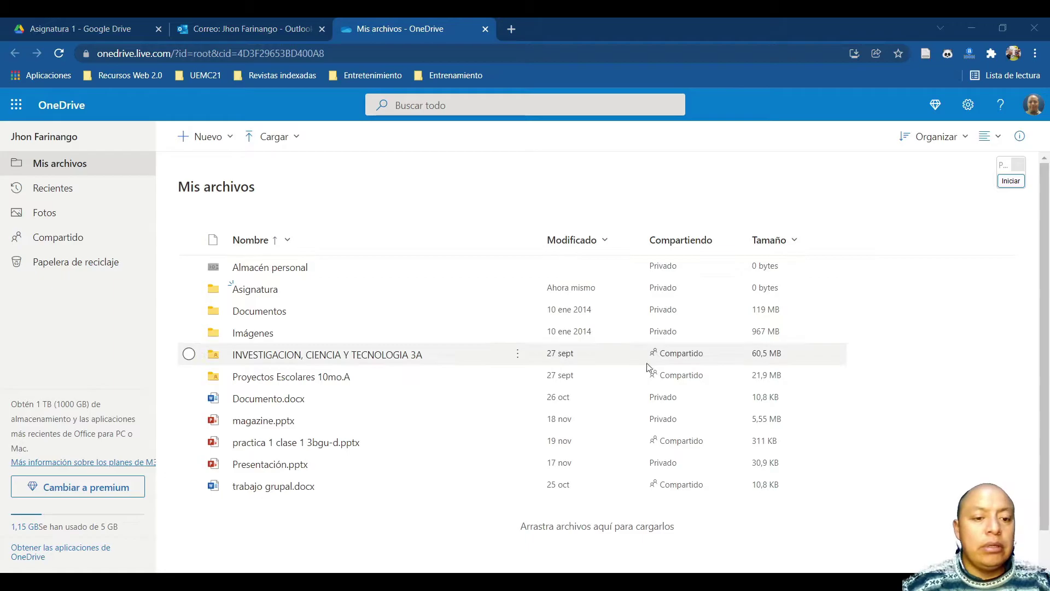
Rename the Asignatura folder as "Asignatura 1".
right_click(453, 296)
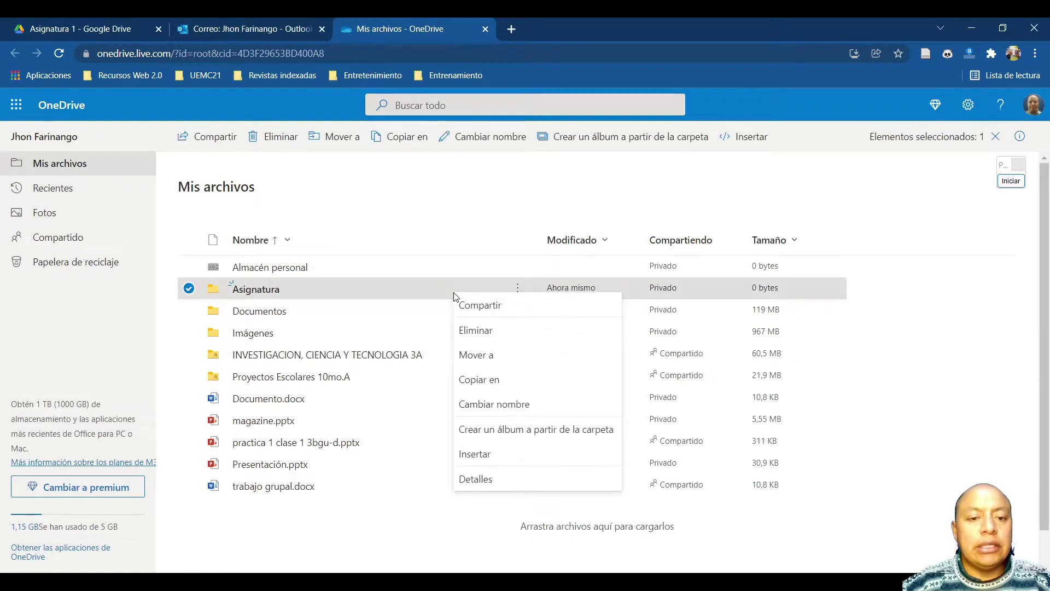
click(518, 288)
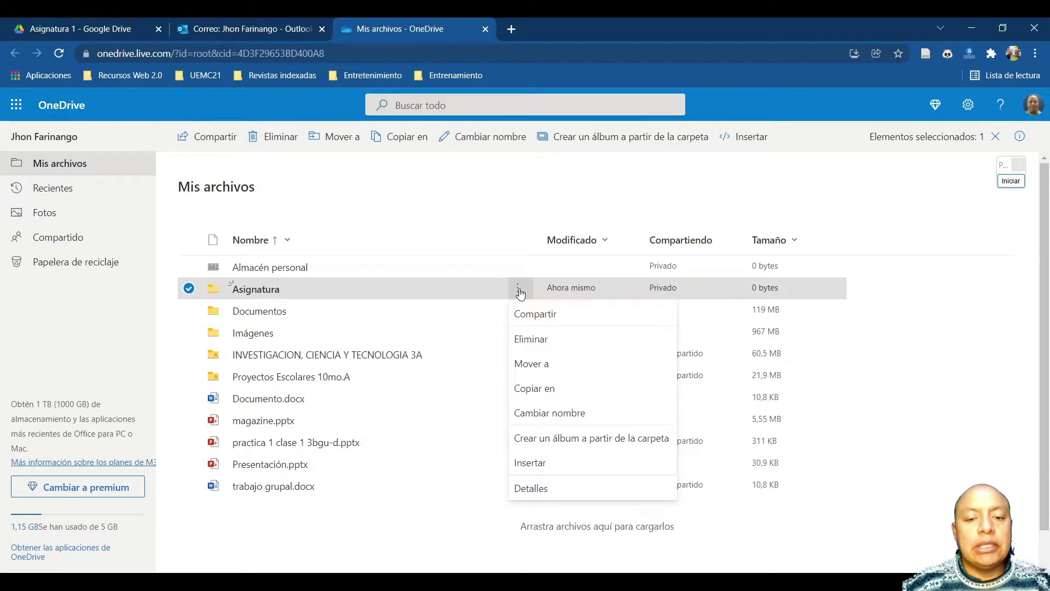
click(532, 414)
key(End)
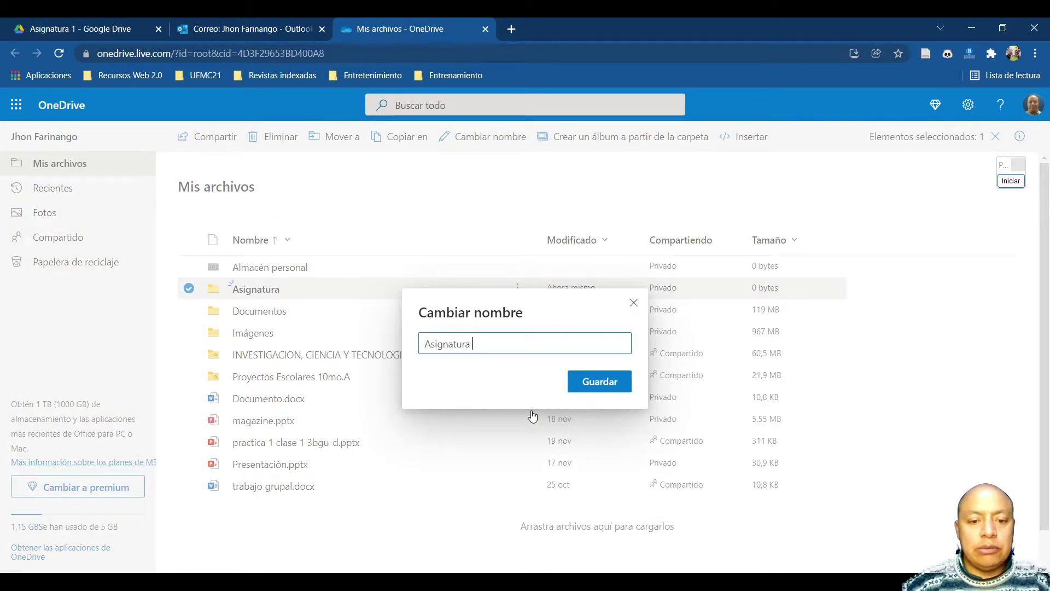
text(1)
key(Return)
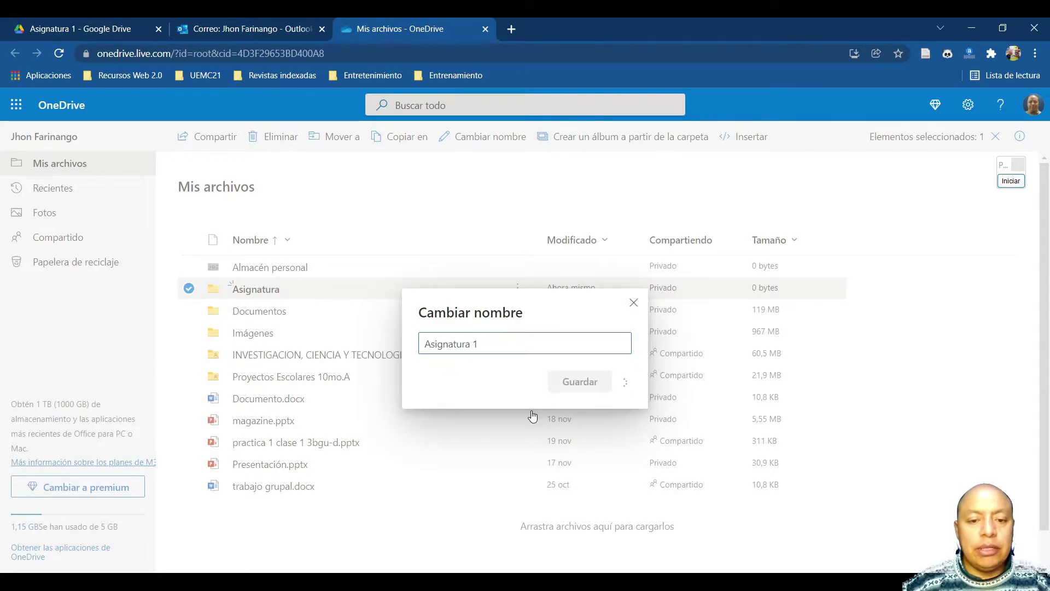
key(Tab)
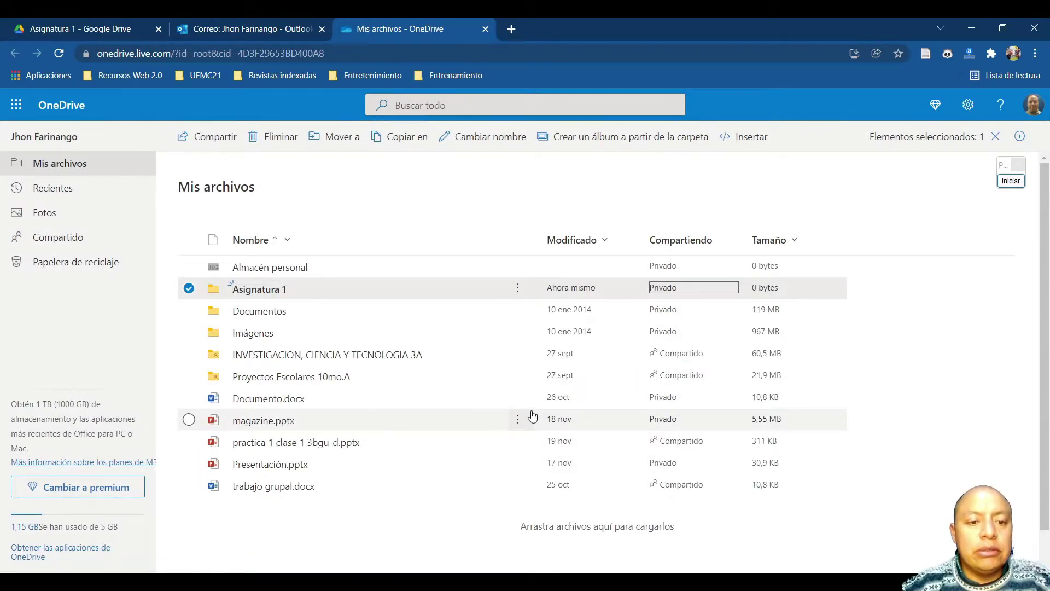
Open the Asignatura 1 folder and temporarily mark the Nuevo, Cargar, Compartir, Mover a, Copiar en and Cambiar nombre commands with freehand strokes.
double_click(331, 288)
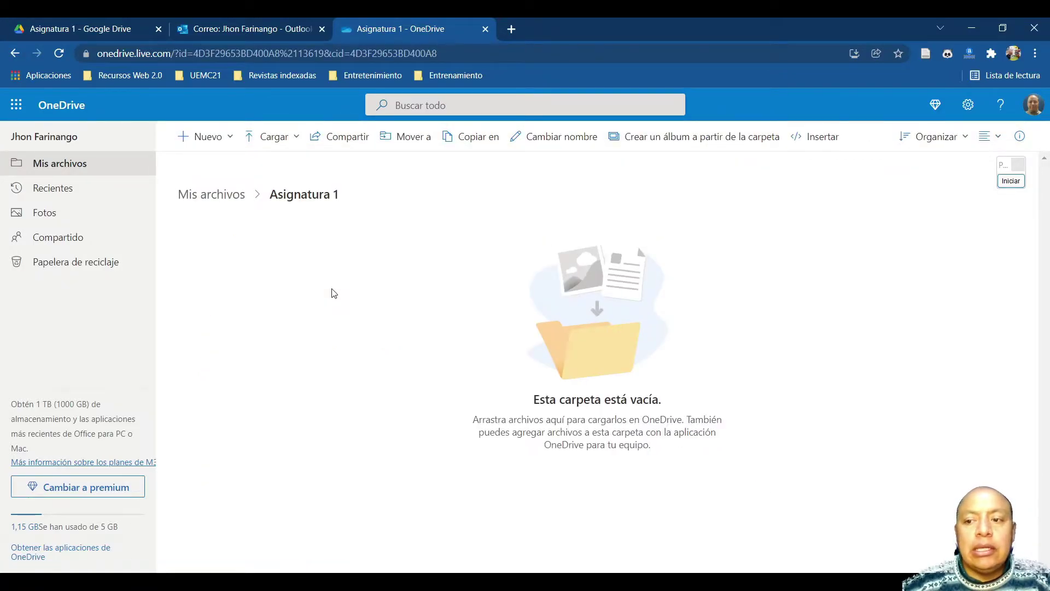
click(1011, 180)
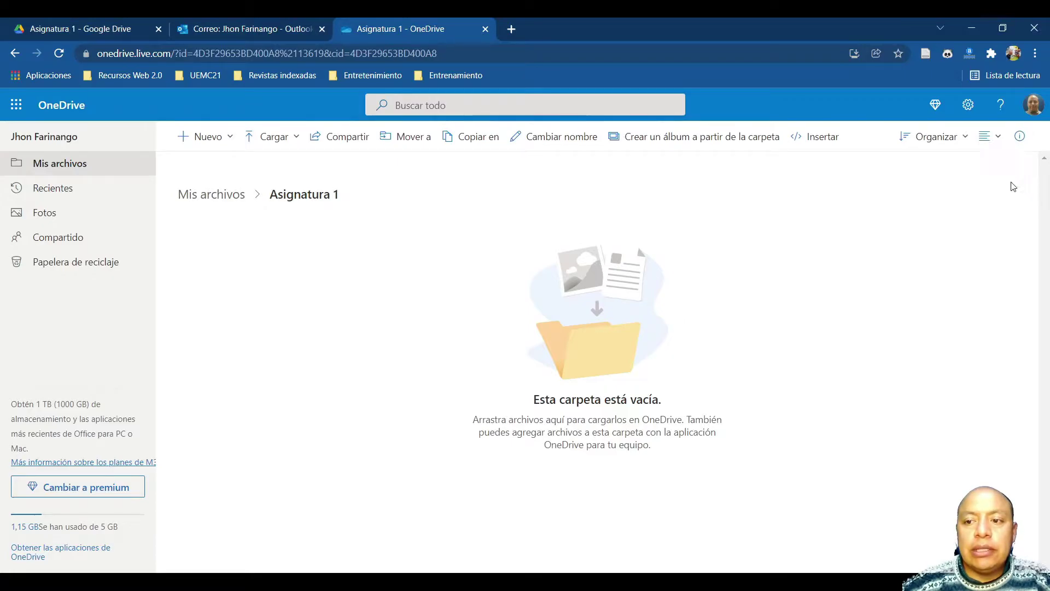
mouse_move(235, 109)
mouse_down()
mouse_move(199, 163)
mouse_move(236, 136)
mouse_up()
mouse_move(243, 126)
mouse_down()
mouse_move(268, 116)
mouse_move(241, 121)
mouse_up()
mouse_move(323, 112)
mouse_down()
mouse_move(384, 145)
mouse_move(435, 124)
mouse_move(492, 159)
mouse_move(640, 148)
mouse_up()
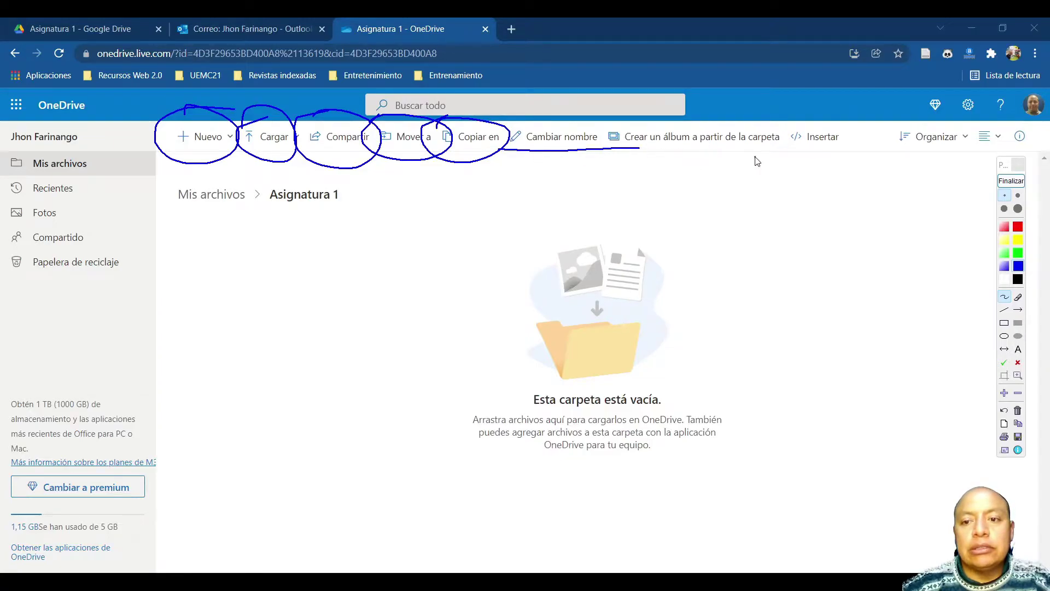
click(1010, 181)
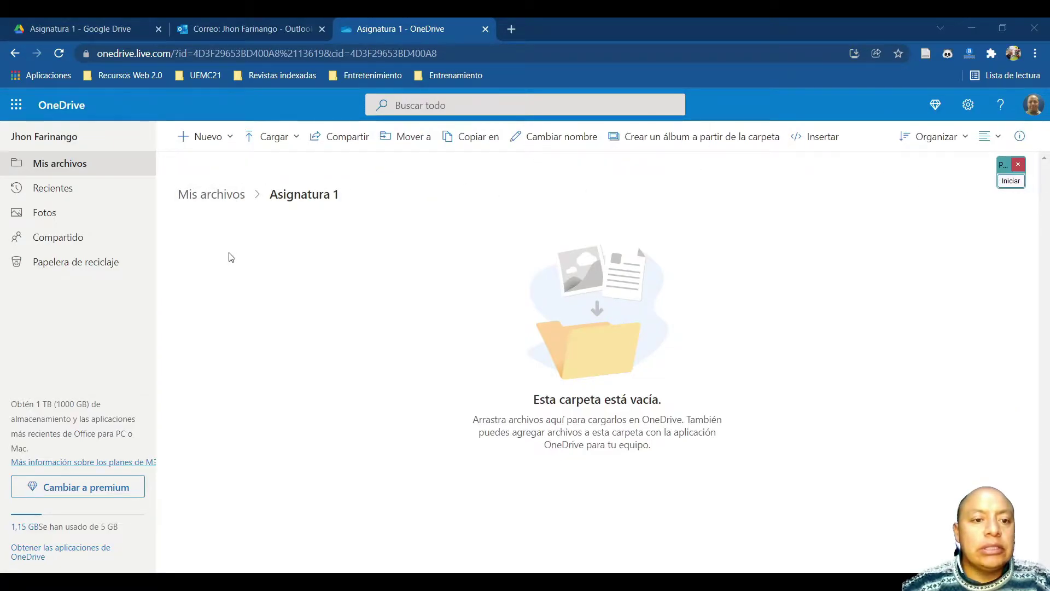
Upload the file Estado+del+Arte.jpg from Downloads into the Asignatura 1 folder.
click(272, 153)
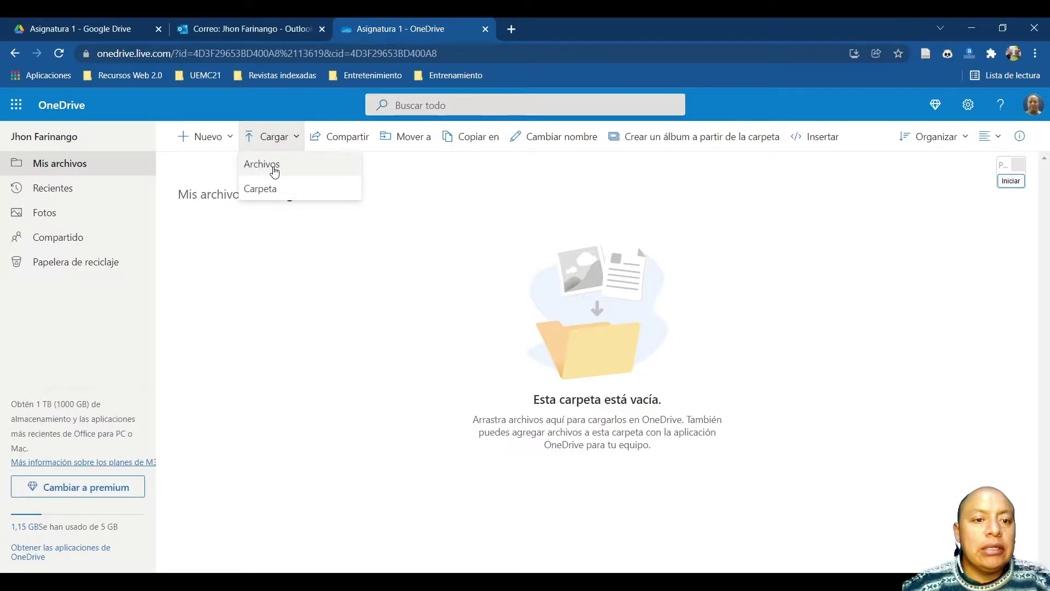
click(276, 166)
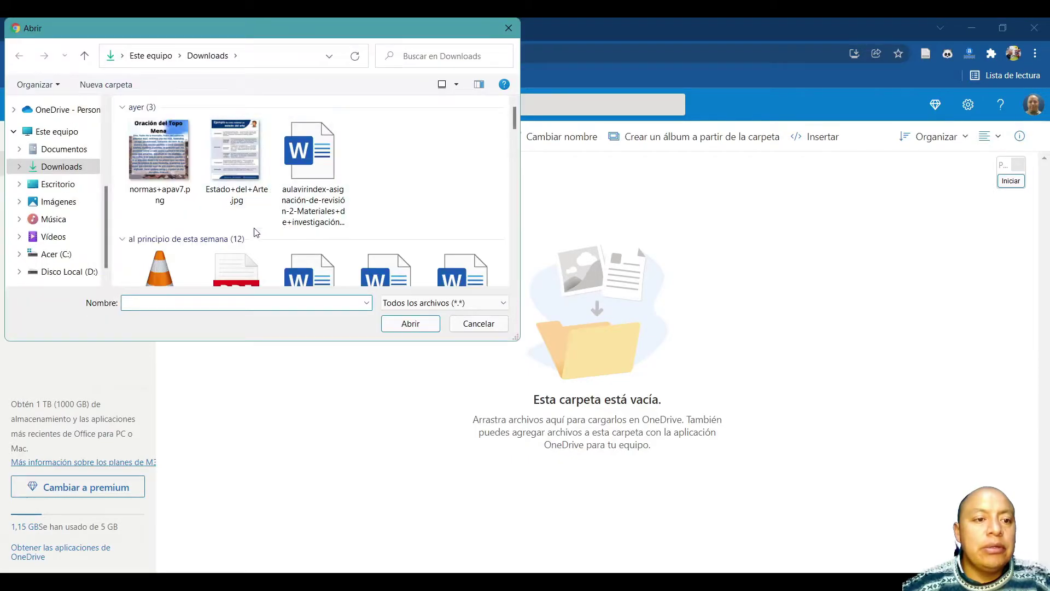
click(244, 168)
click(410, 324)
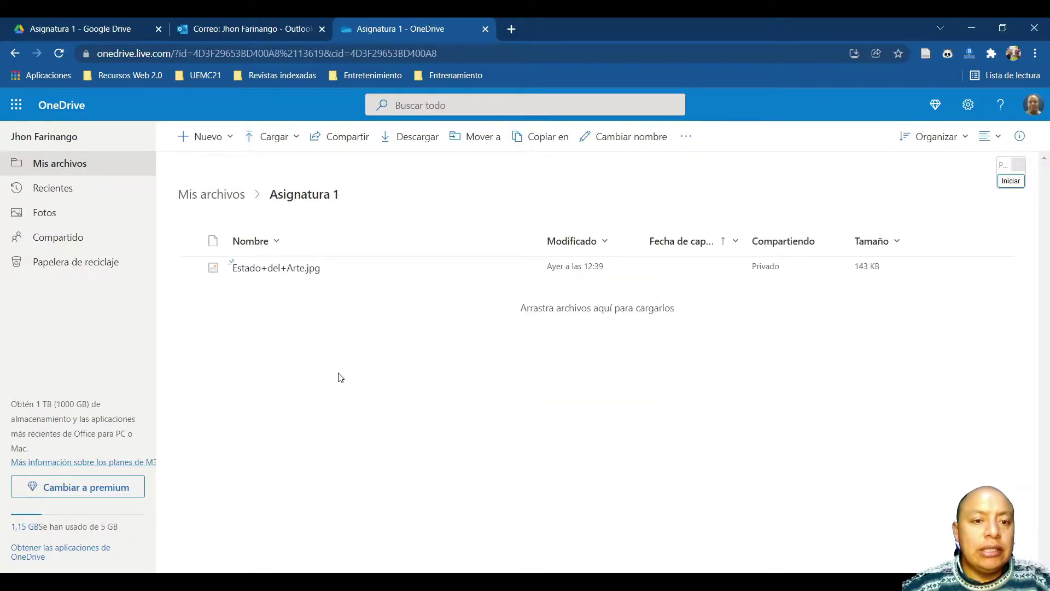
Upload the Fax folder from Documentos into the Asignatura 1 folder.
click(312, 140)
click(263, 138)
click(270, 137)
click(278, 187)
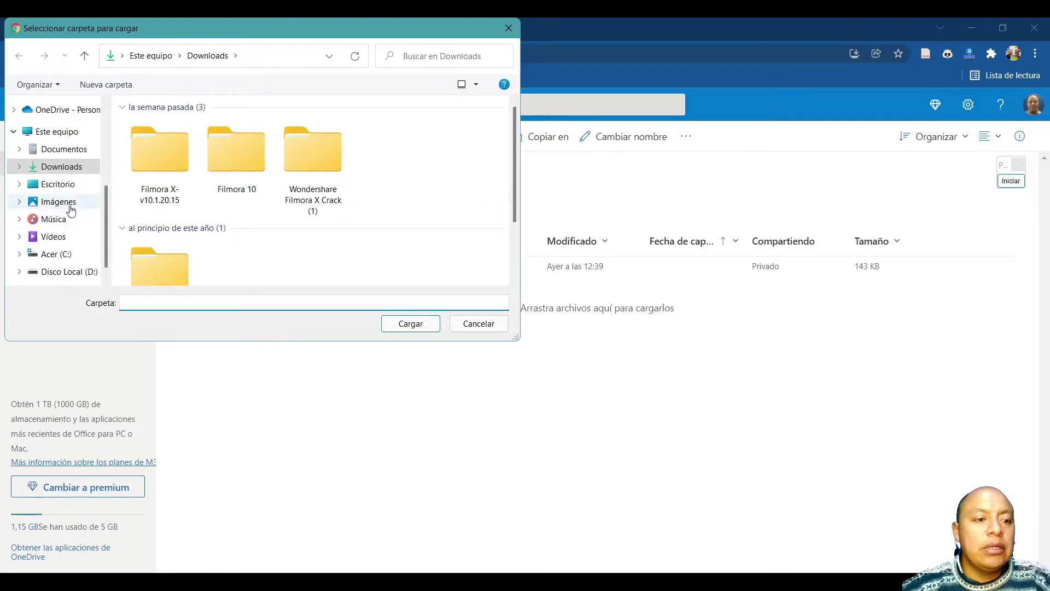
click(64, 149)
click(179, 221)
click(411, 323)
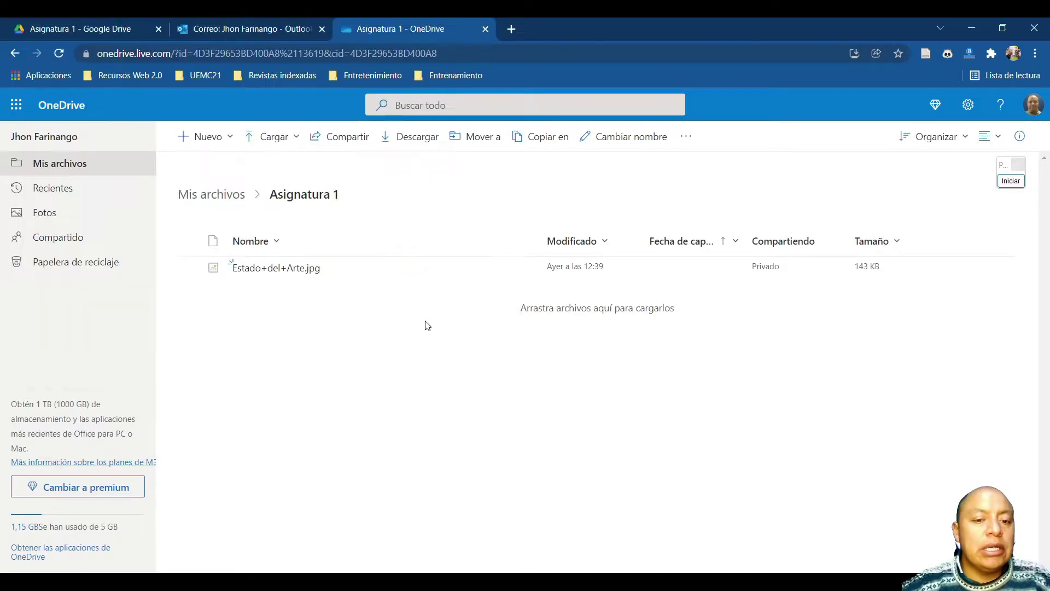
click(578, 147)
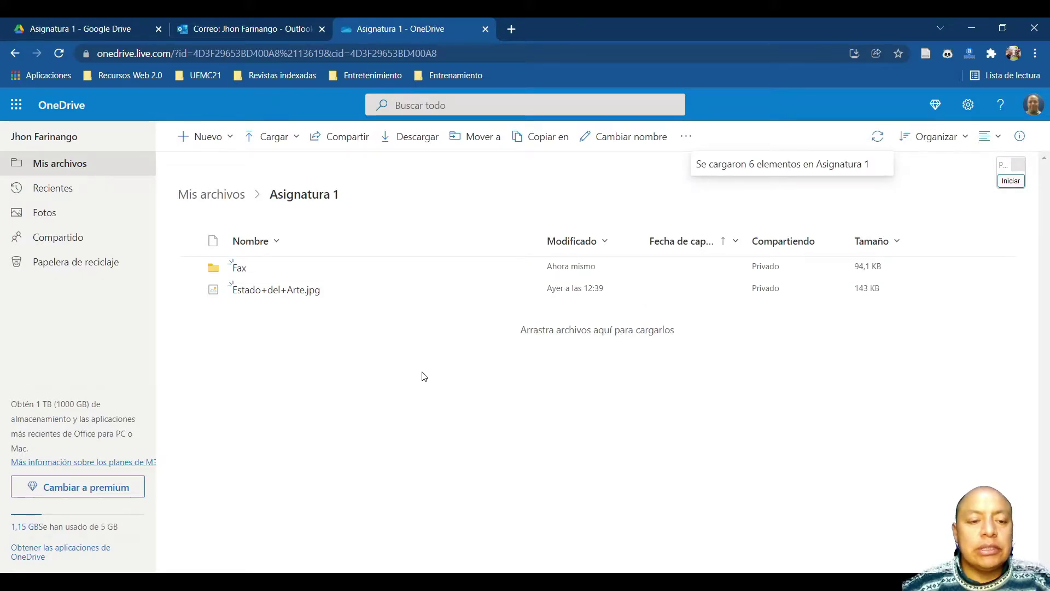
Look inside the uploaded Fax folder, return to Asignatura 1 and delete Fax from it.
click(262, 266)
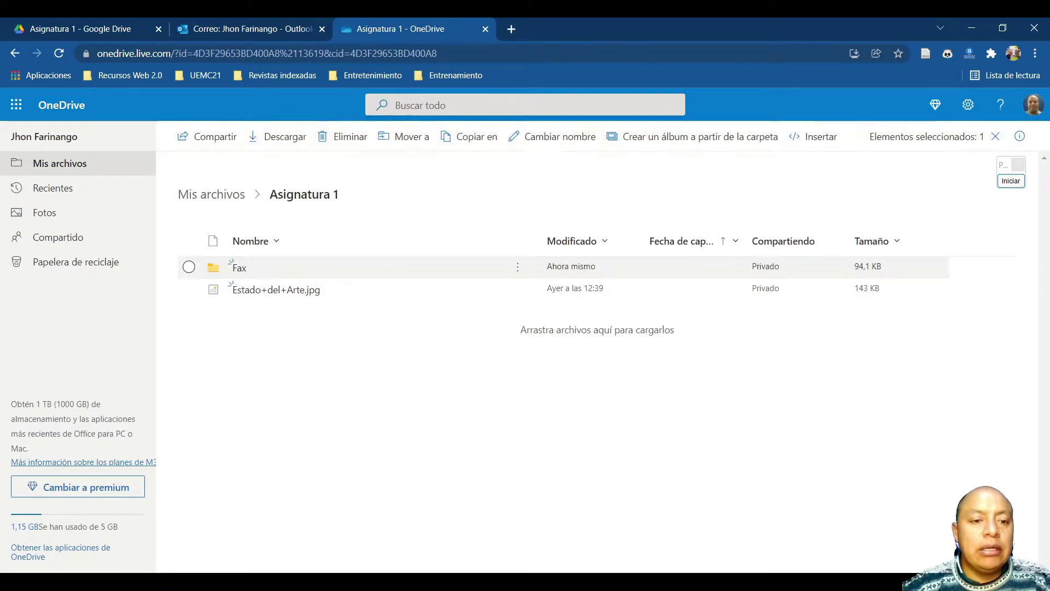
double_click(276, 270)
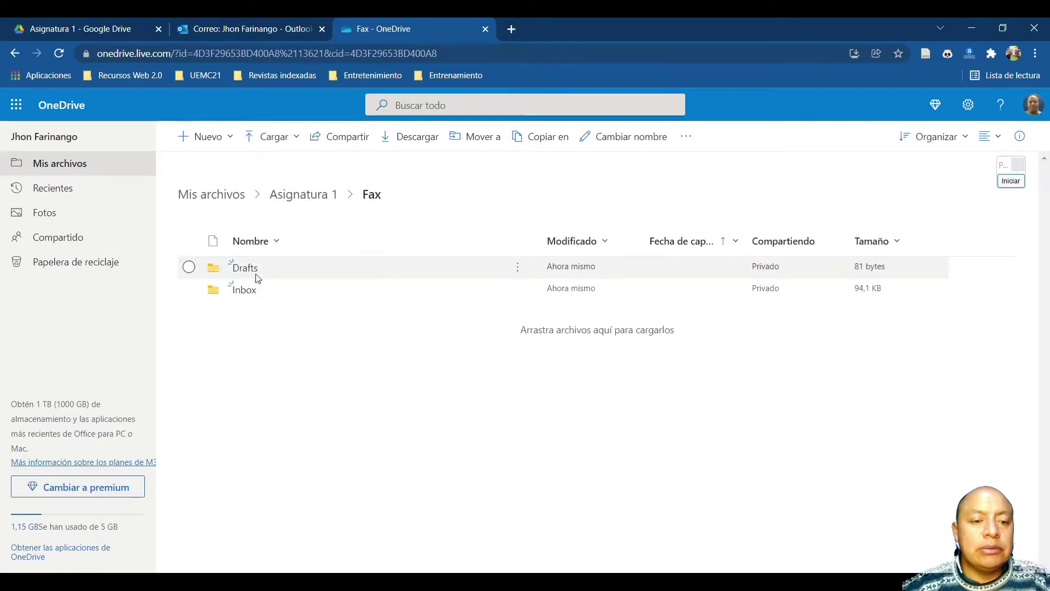
click(303, 195)
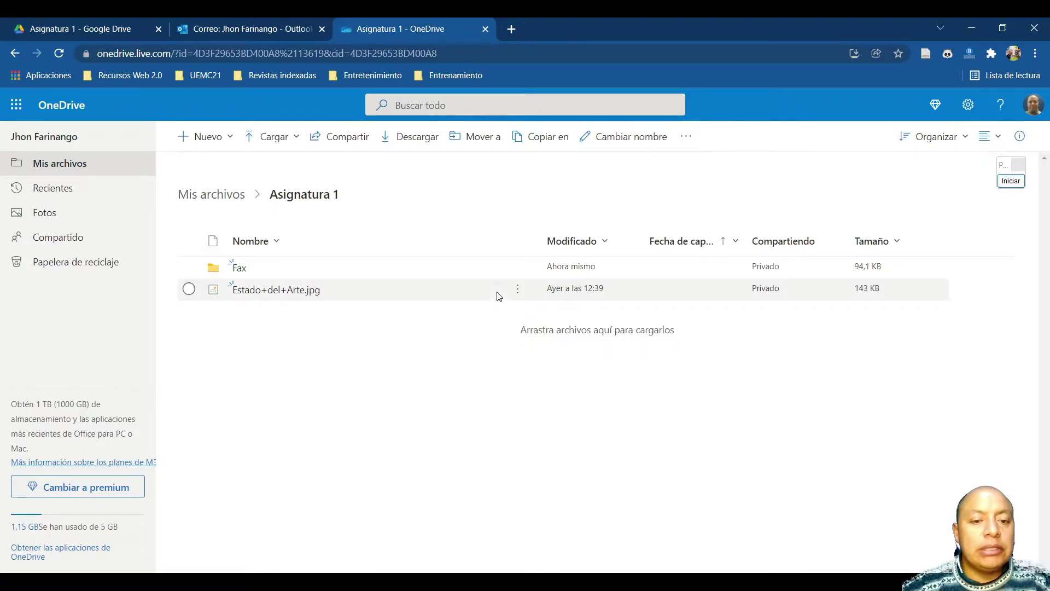
click(519, 268)
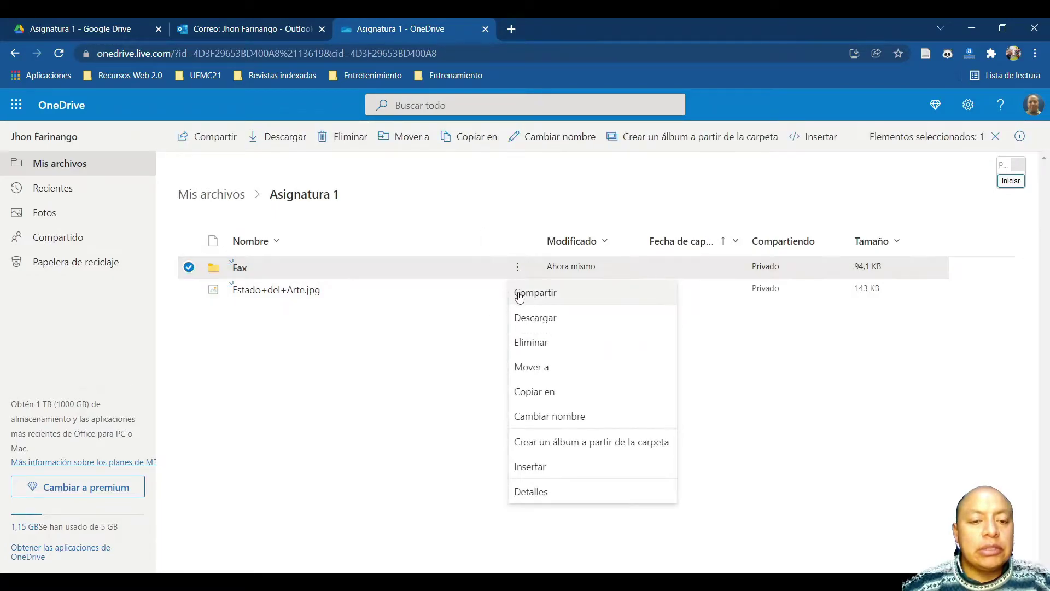
click(539, 343)
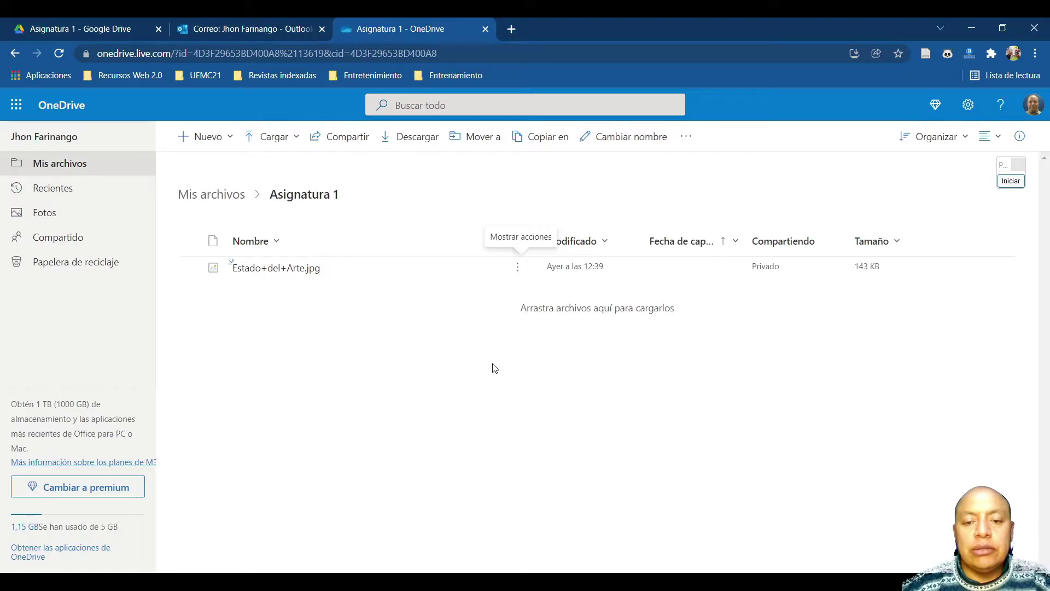
Review the actions available for the file Estado+del+Arte.jpg.
click(517, 267)
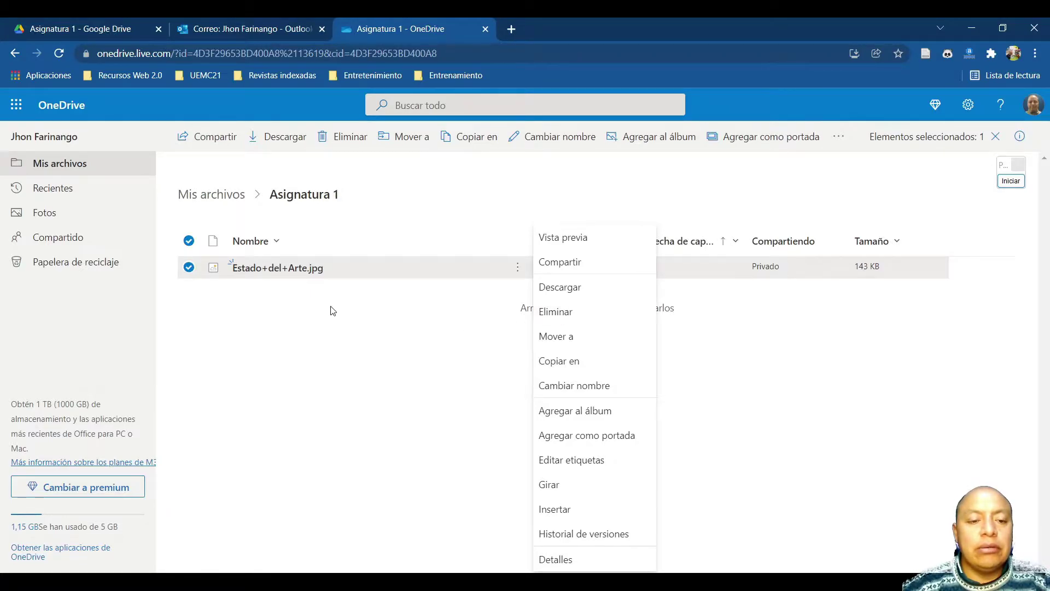
click(357, 372)
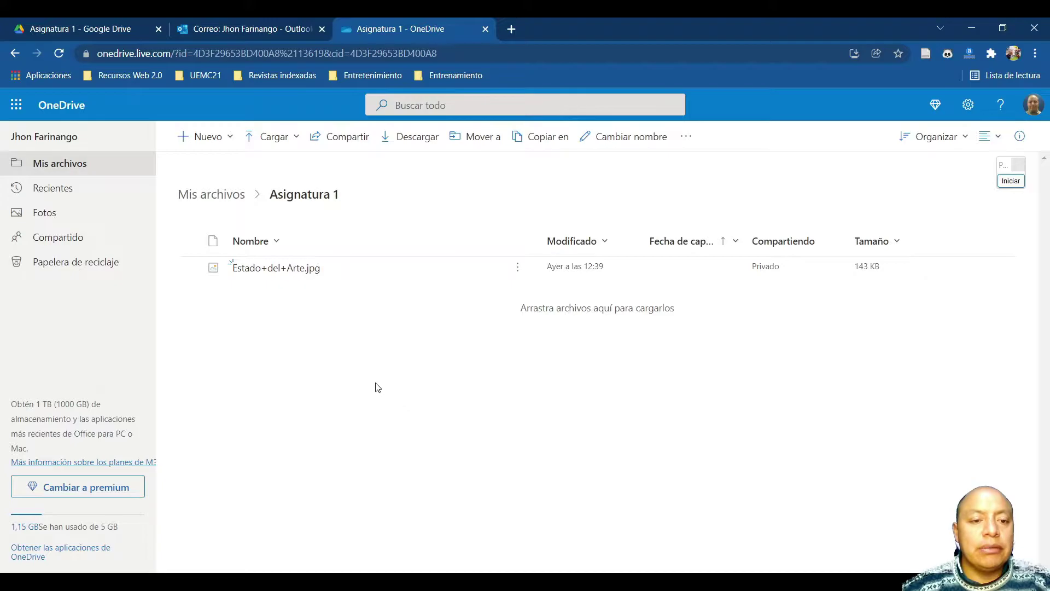
Select magazine.pptx in Mis archivos and temporarily circle it with a freehand arrow leading to the Asignatura 1 folder.
click(104, 164)
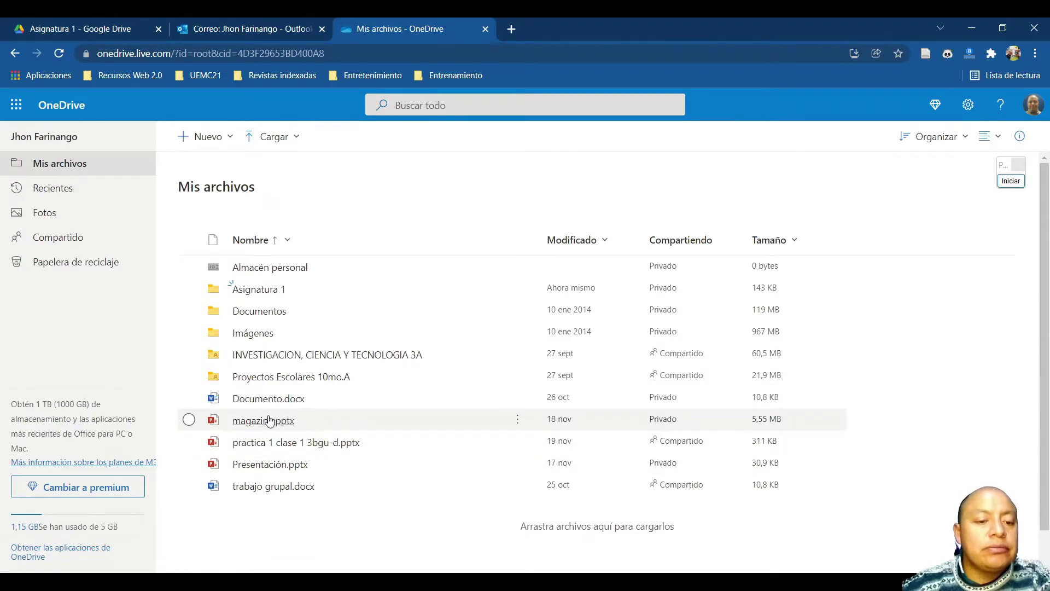
click(189, 420)
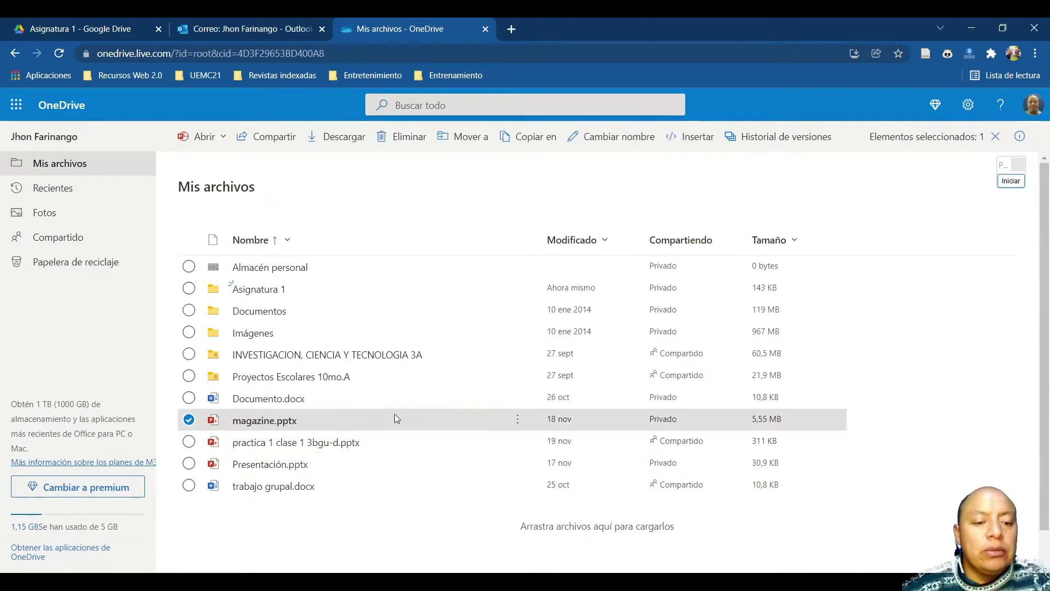
click(1011, 180)
mouse_move(330, 405)
mouse_down()
mouse_move(261, 407)
mouse_move(178, 430)
mouse_move(344, 416)
mouse_move(301, 408)
mouse_up()
mouse_move(355, 417)
mouse_down()
mouse_move(372, 417)
mouse_move(416, 316)
mouse_move(313, 296)
mouse_move(330, 307)
mouse_up()
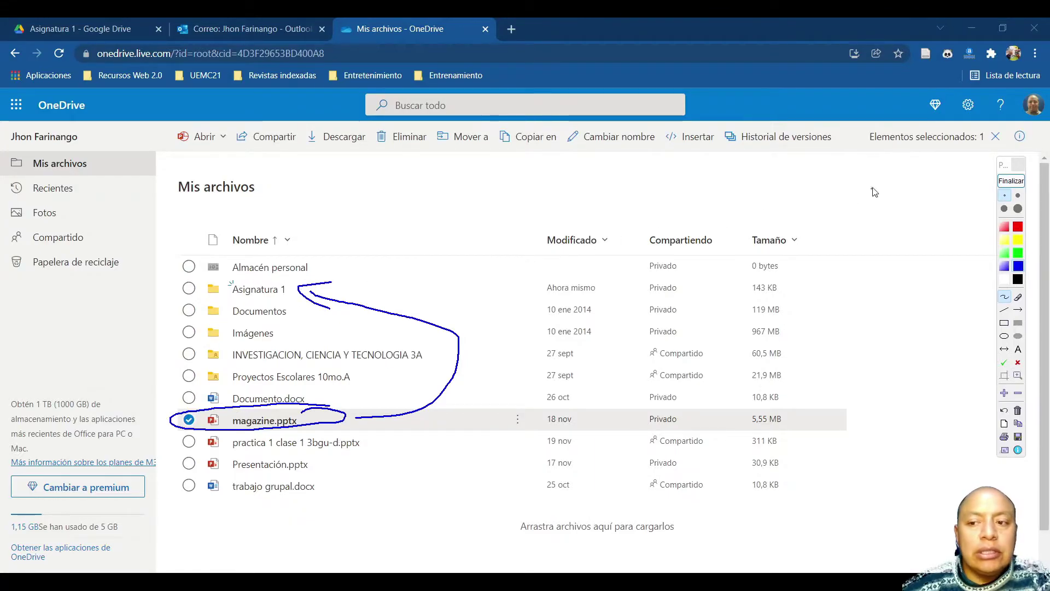
click(1010, 180)
Move magazine.pptx into the Asignatura 1 folder and open that folder.
click(343, 426)
drag(343, 426, 278, 293)
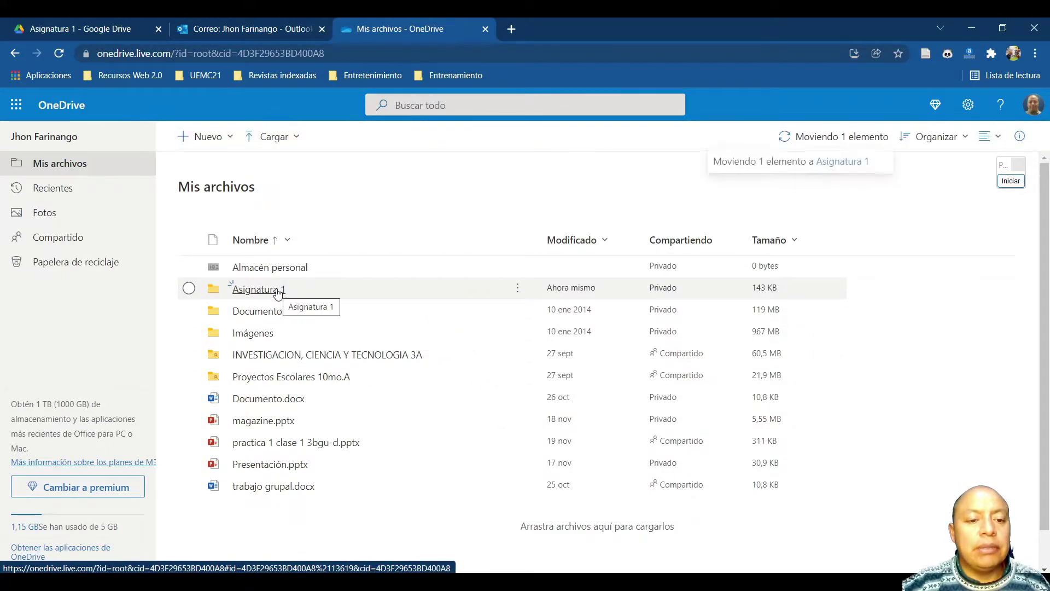
click(277, 293)
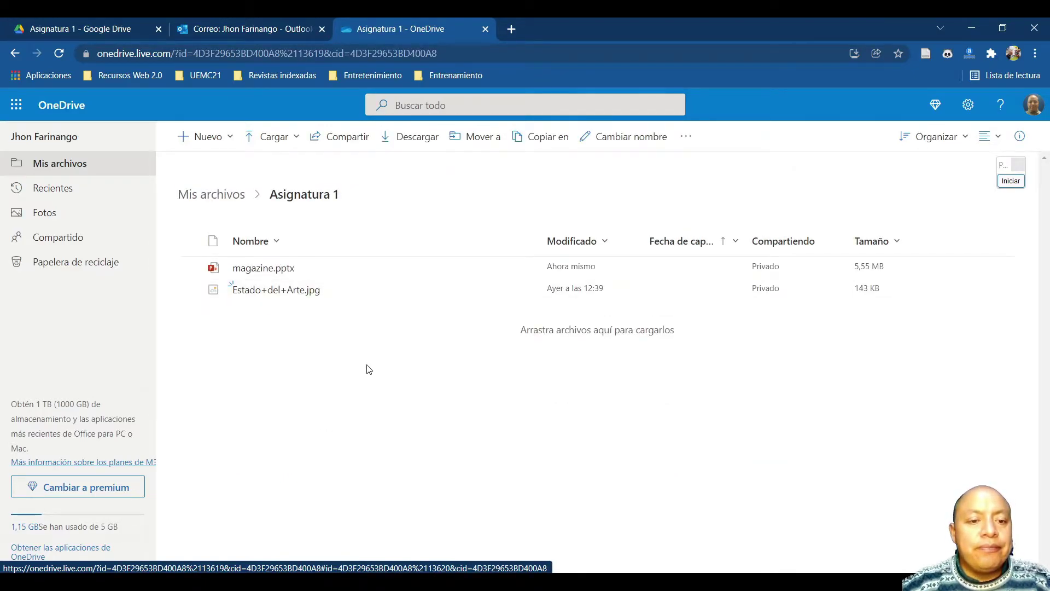
Move practica 1 clase 1 3bgu-d.pptx from Mis archivos to Asignatura 1 with Mover a, temporarily marking Mover, and open the folder.
click(230, 195)
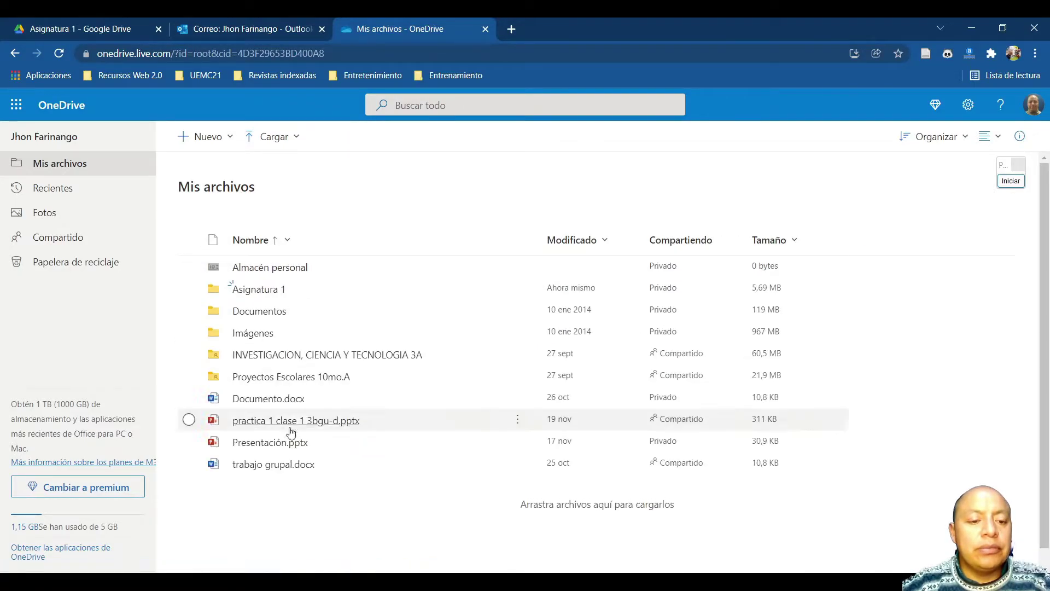
click(517, 421)
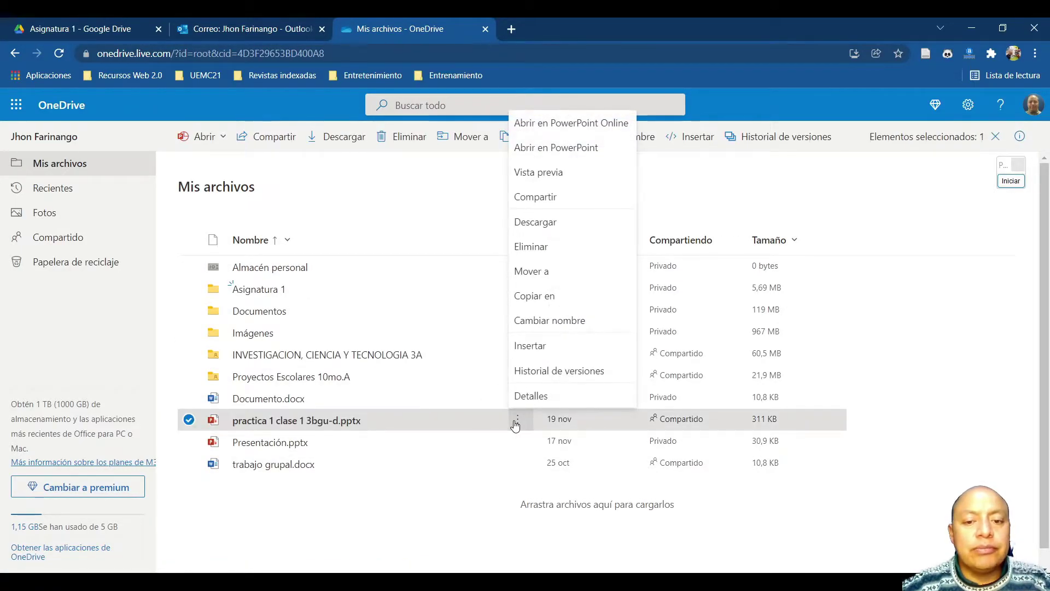
click(538, 272)
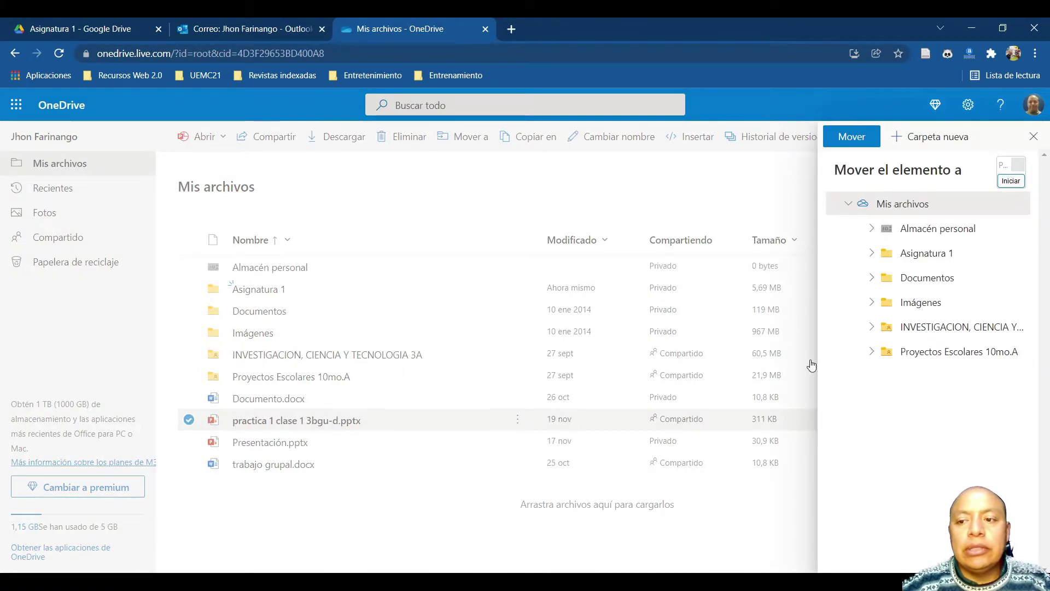
click(908, 263)
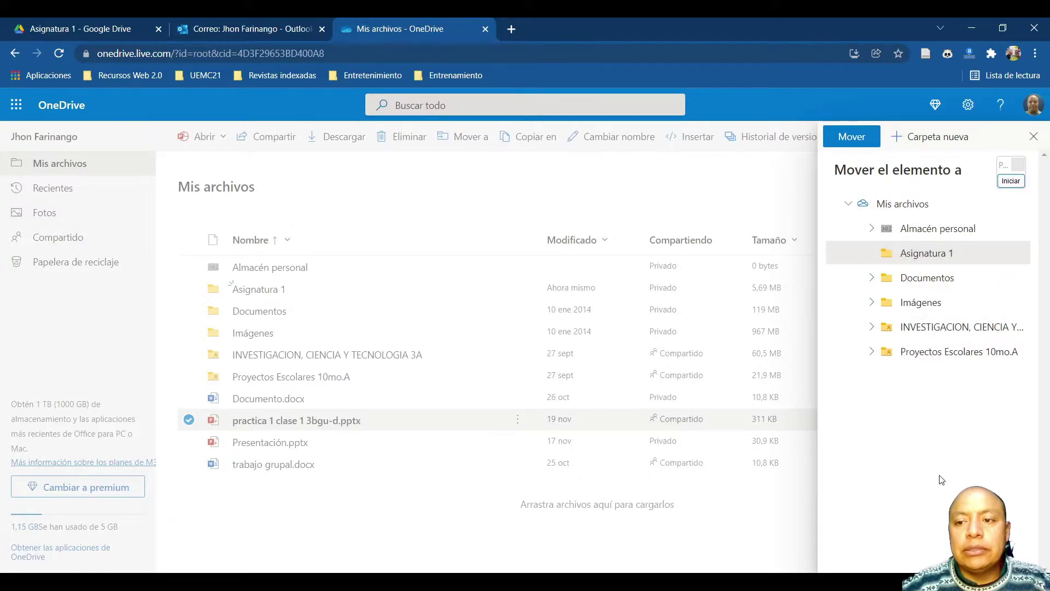
click(1010, 181)
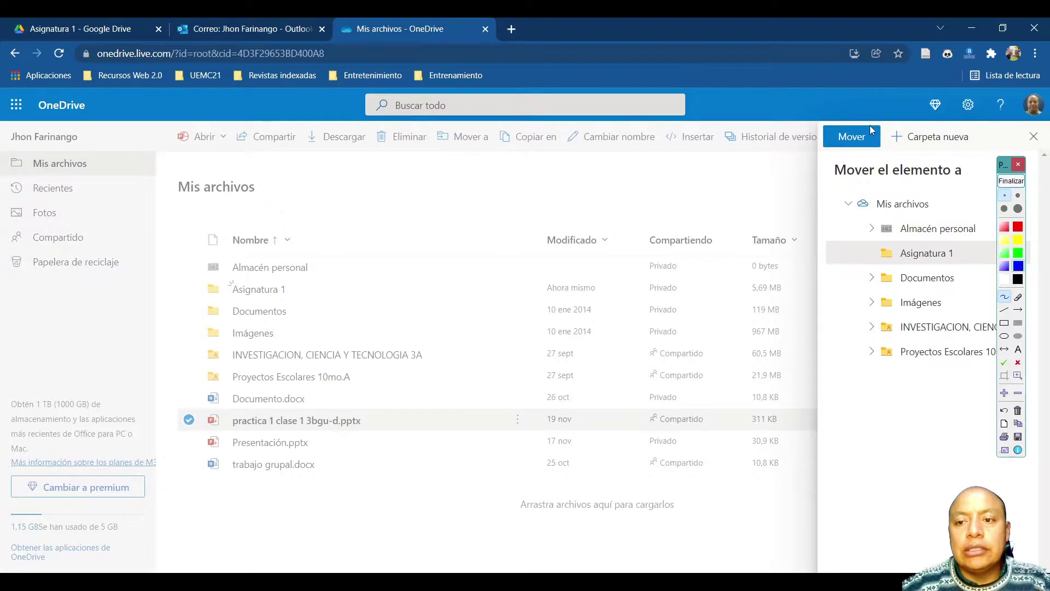
mouse_move(820, 146)
mouse_down()
mouse_move(883, 155)
mouse_move(834, 159)
mouse_up()
click(1010, 181)
click(852, 136)
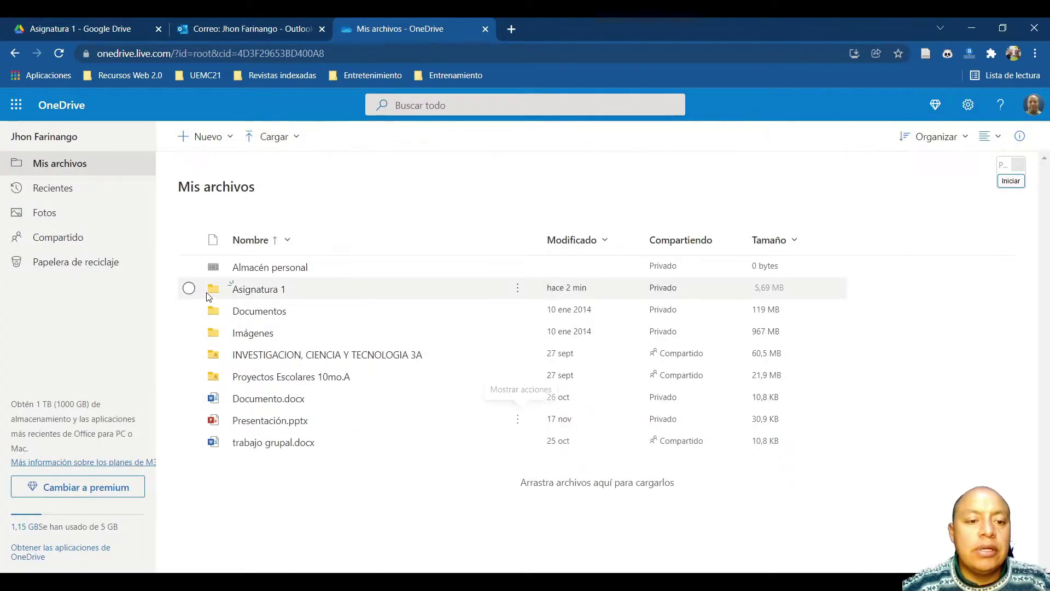
click(243, 290)
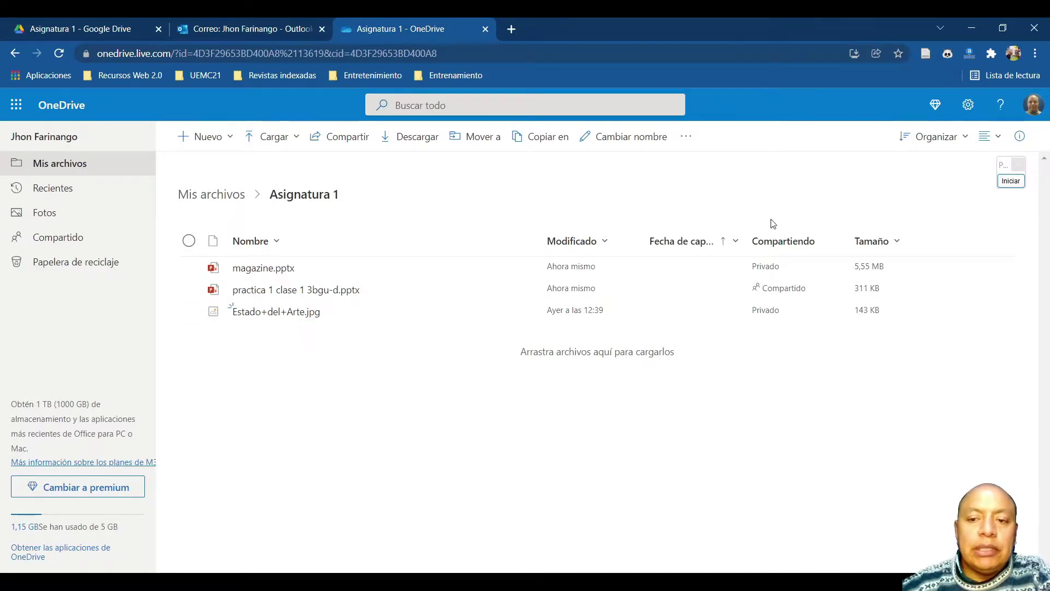
Temporarily circle the Compartir command with a freehand stroke and draw an arrow from it to the outlined Asignatura 1 title.
click(1010, 180)
mouse_move(377, 118)
mouse_down()
mouse_move(312, 129)
mouse_move(345, 111)
mouse_up()
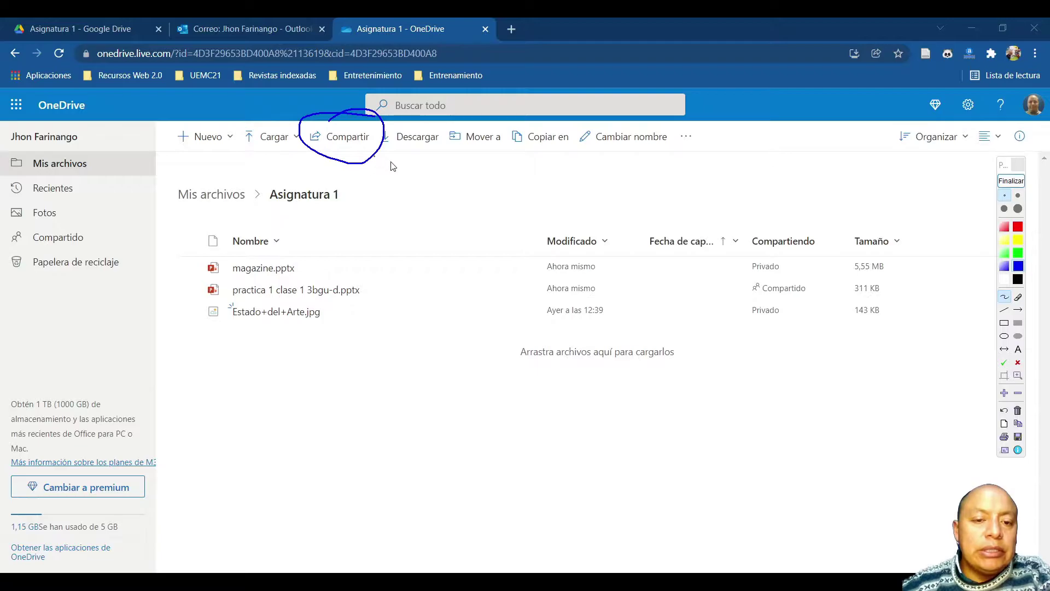
drag(366, 182, 370, 198)
mouse_move(295, 214)
mouse_down()
mouse_move(350, 191)
mouse_move(277, 178)
mouse_up()
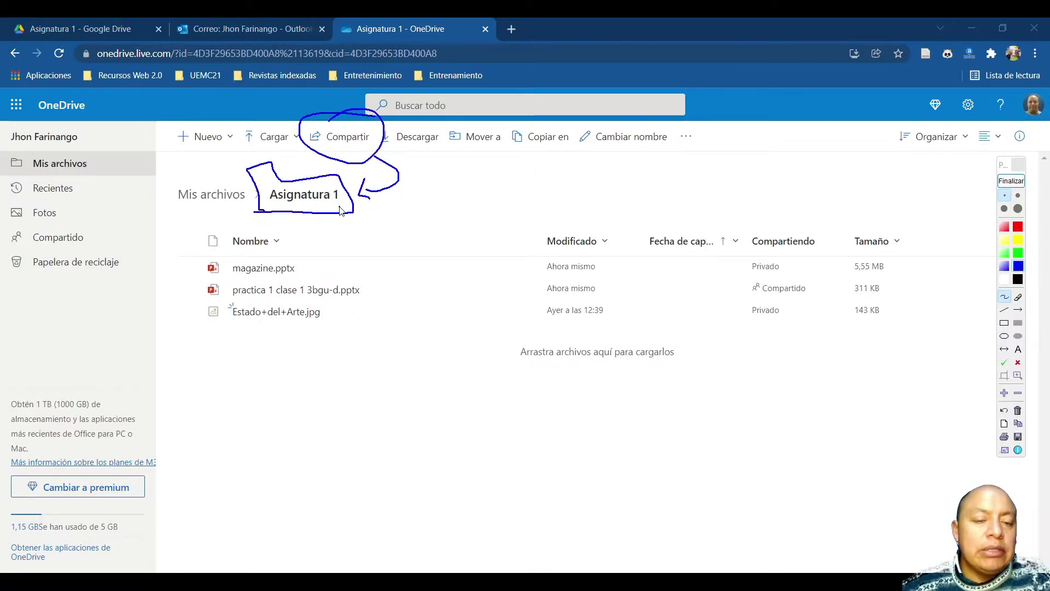
click(1011, 180)
Return to Mis archivos and temporarily underline the Asignatura 1 folder row with a freehand stroke.
click(212, 195)
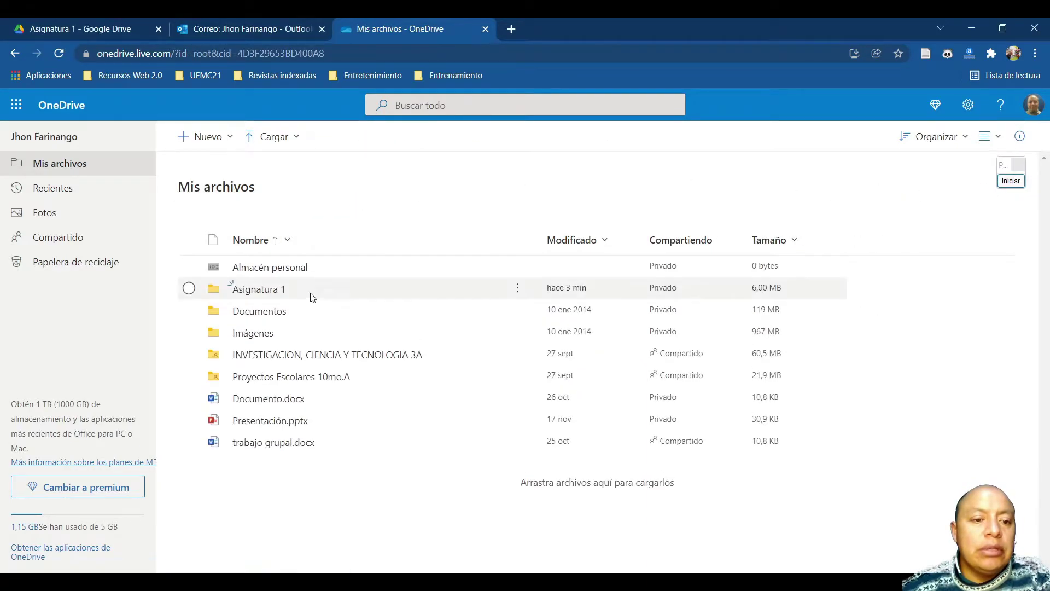
click(1011, 181)
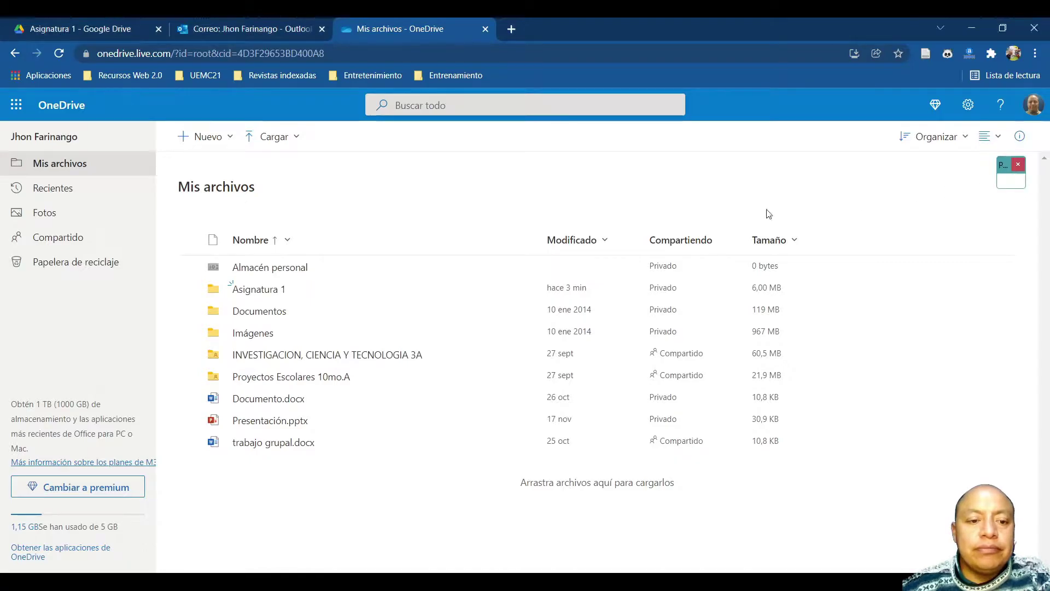
right_click(523, 291)
drag(207, 294, 443, 297)
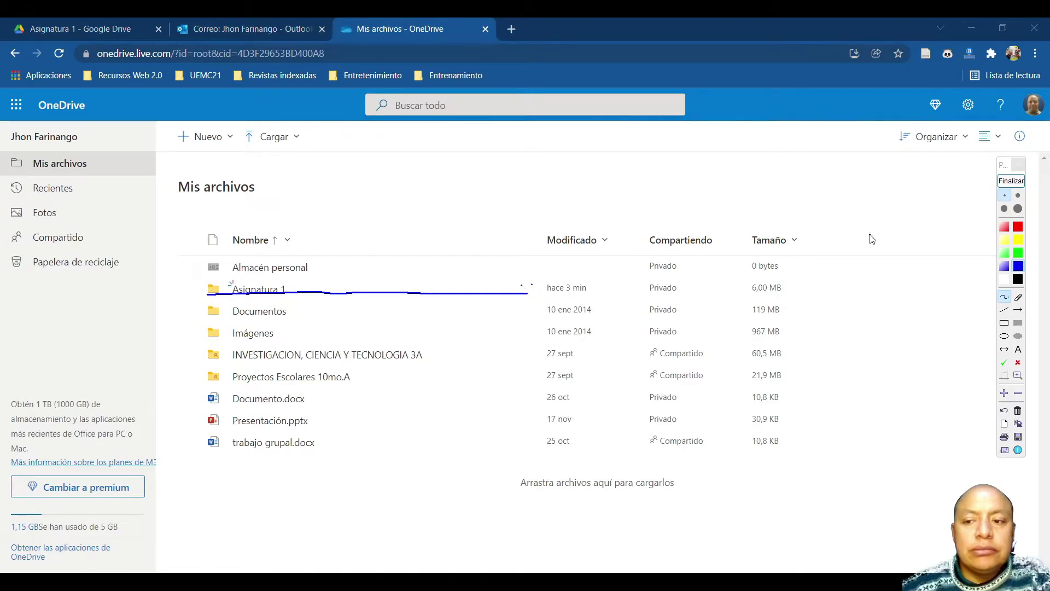
click(1011, 181)
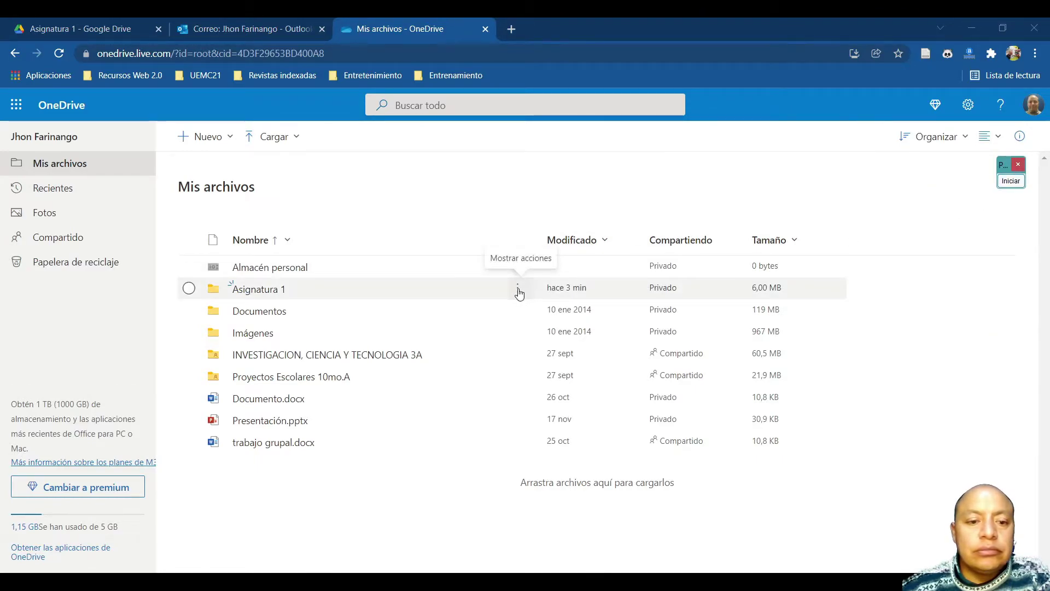
Open the sharing options for the Asignatura 1 folder and mark the recipient field, message field and Copiar vínculo with freehand strokes.
click(518, 290)
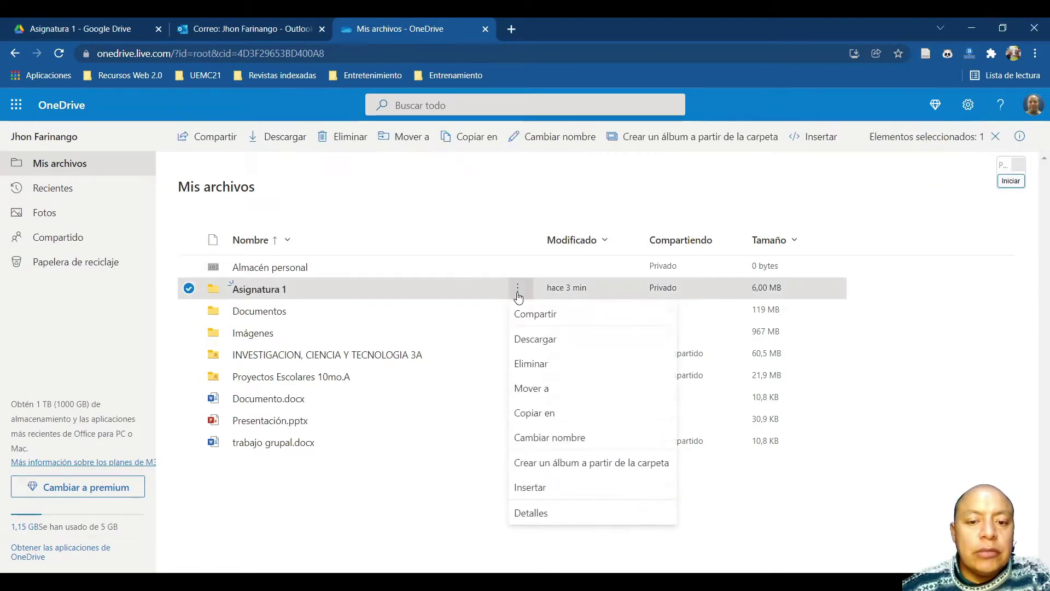
click(545, 317)
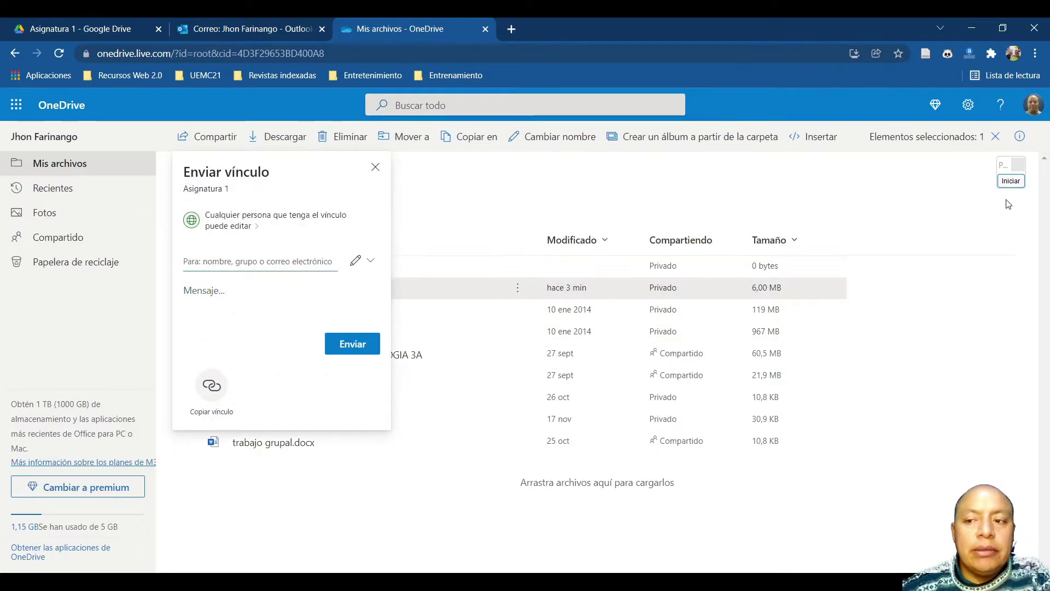
click(1010, 181)
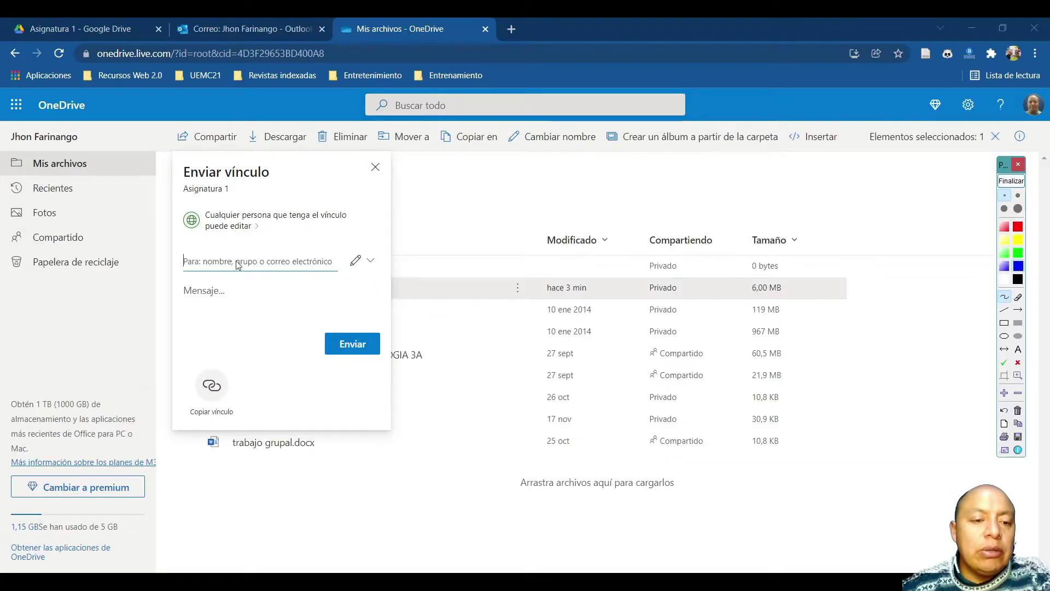
mouse_move(347, 238)
mouse_down()
mouse_move(186, 243)
mouse_move(305, 291)
mouse_move(256, 239)
mouse_up()
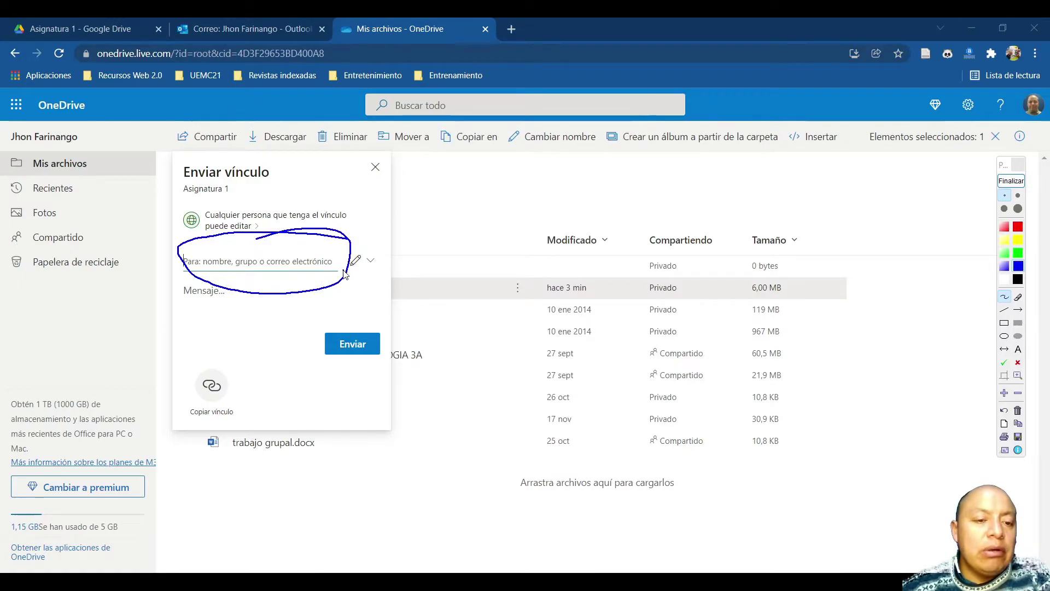
mouse_move(182, 313)
mouse_down()
mouse_move(187, 302)
mouse_move(299, 318)
mouse_up()
drag(293, 304, 305, 343)
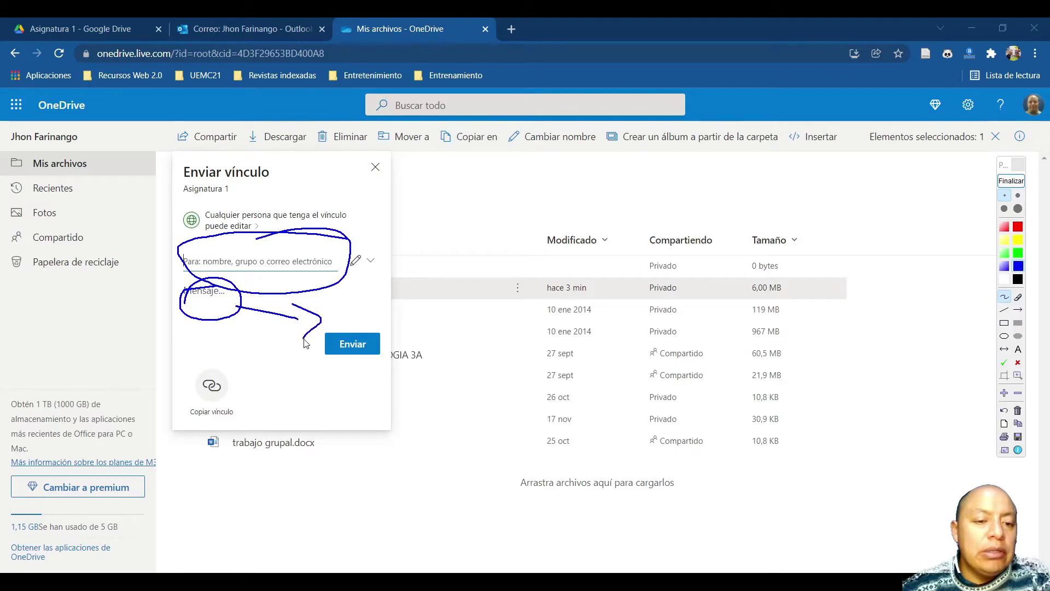
click(1007, 196)
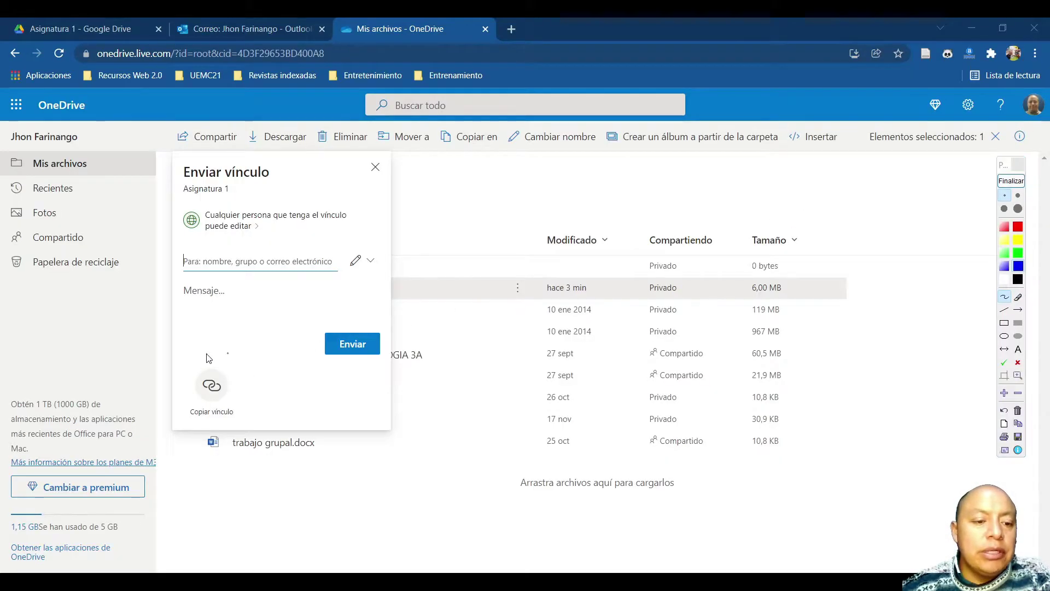
mouse_move(226, 353)
mouse_down()
mouse_move(297, 382)
mouse_move(196, 359)
mouse_up()
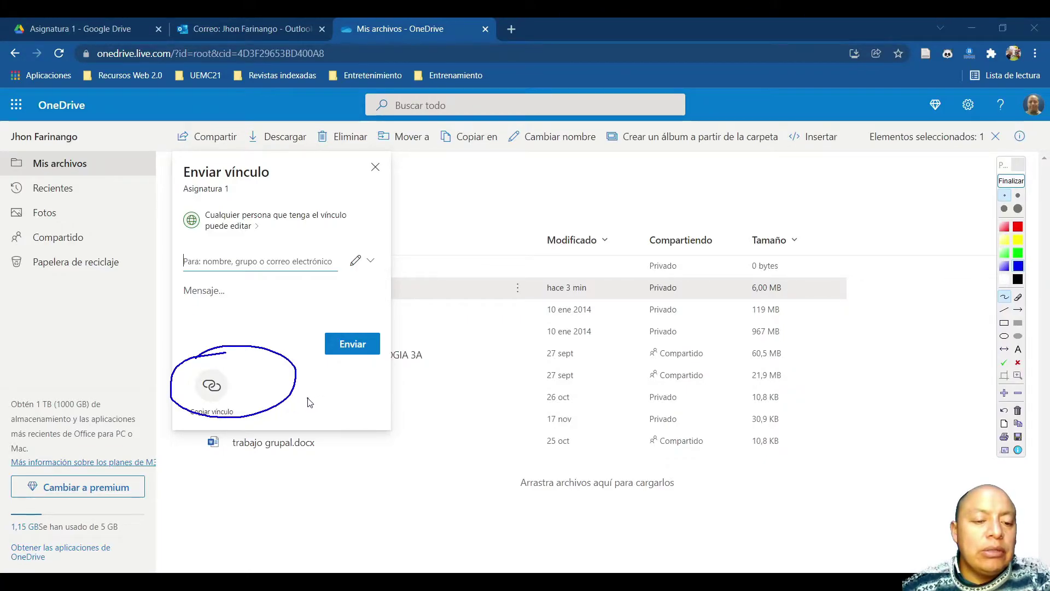
Copy the sharing link for the Asignatura 1 folder and temporarily circle its puede editar permission with a freehand stroke.
click(1011, 180)
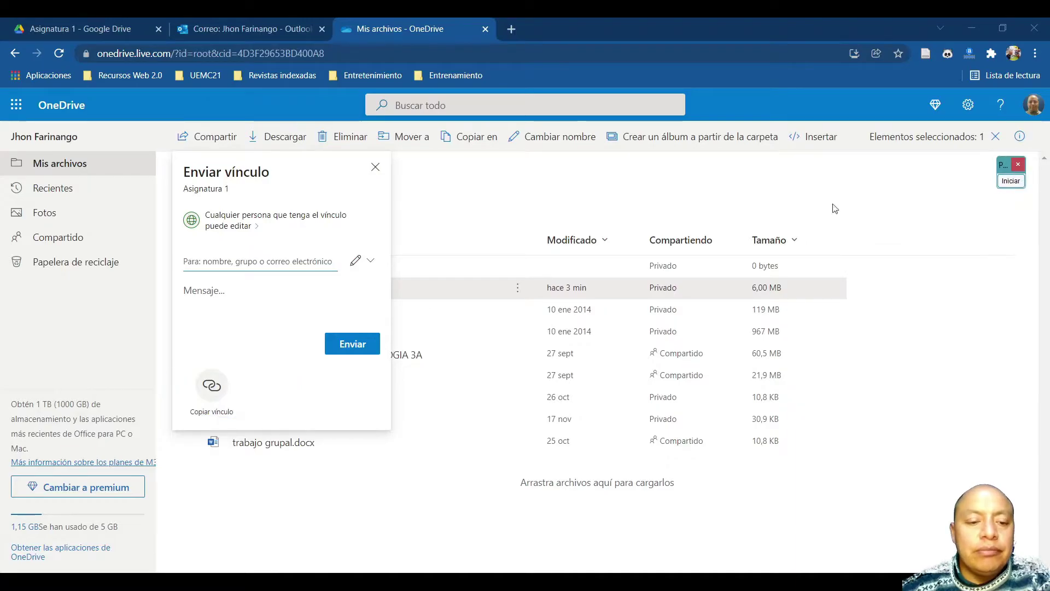
click(215, 391)
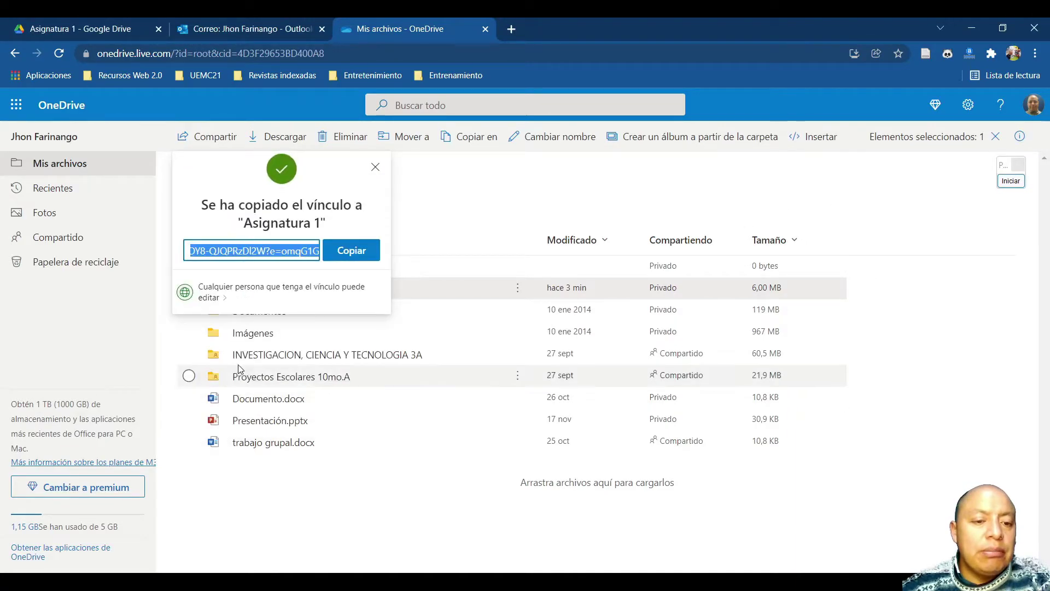
click(1011, 180)
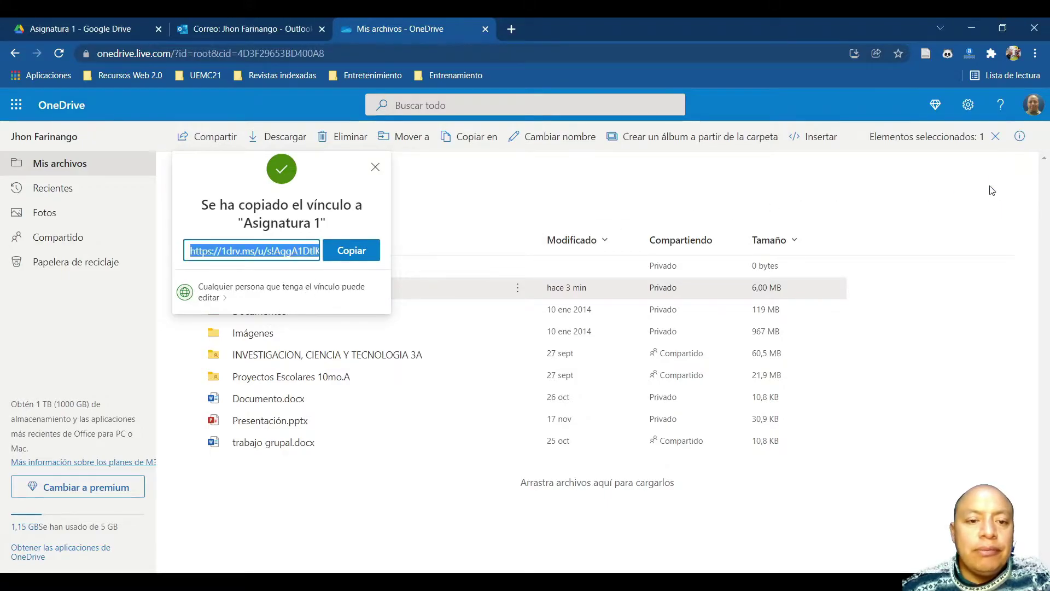
mouse_move(224, 290)
mouse_down()
mouse_move(189, 303)
mouse_move(210, 305)
mouse_up()
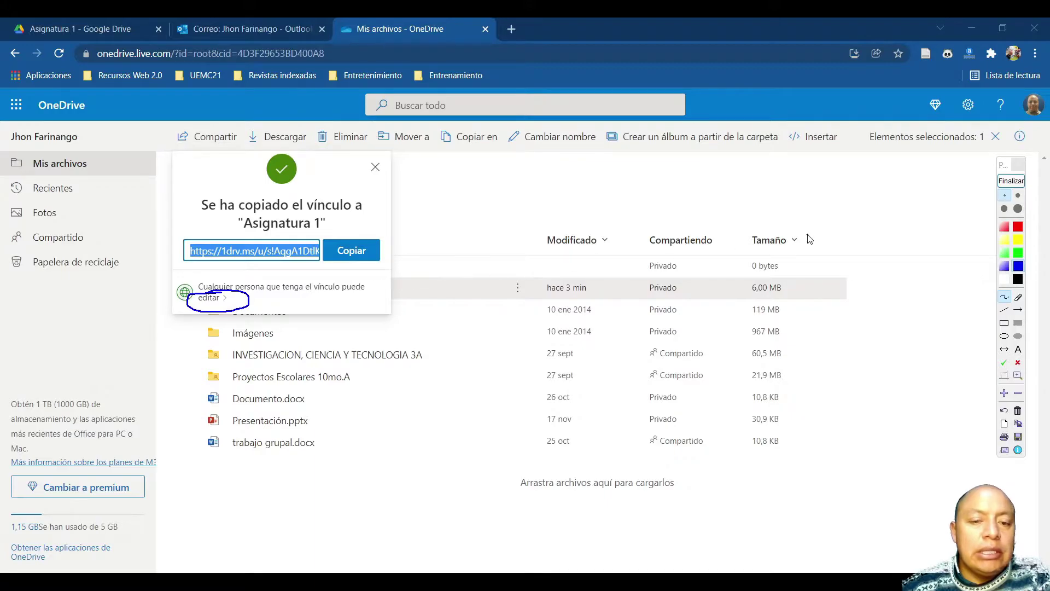
click(1011, 181)
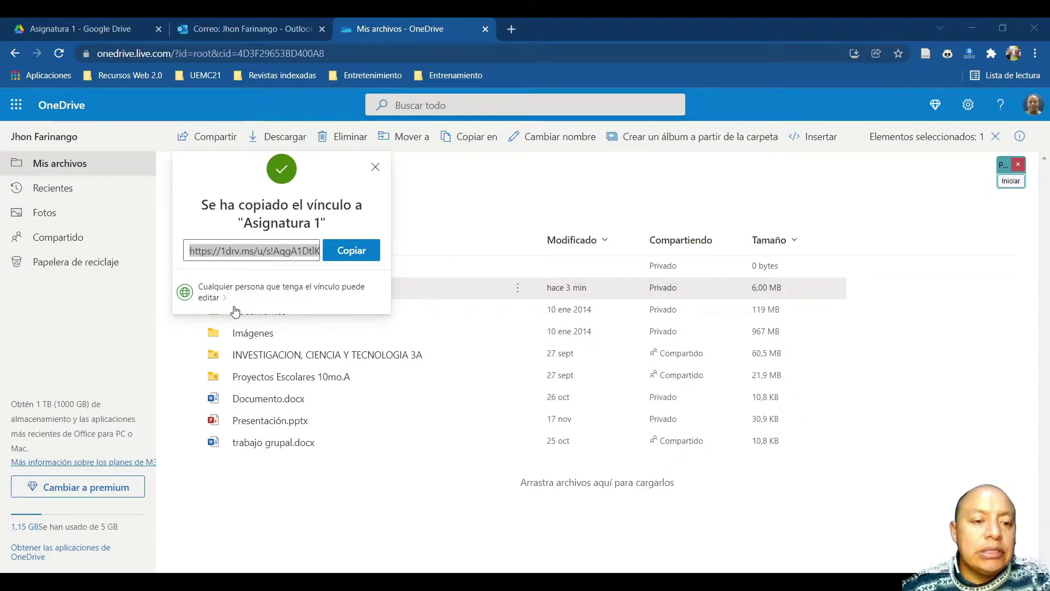
Turn off Permitir la edición in the Asignatura 1 link settings, temporarily circling the option first, and apply the change.
click(211, 297)
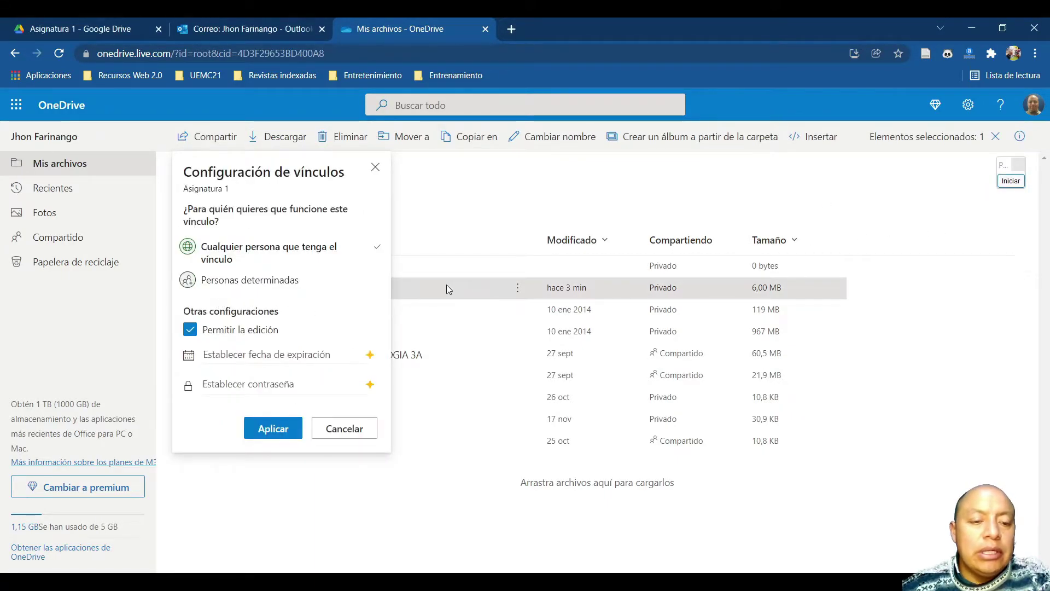
click(1006, 184)
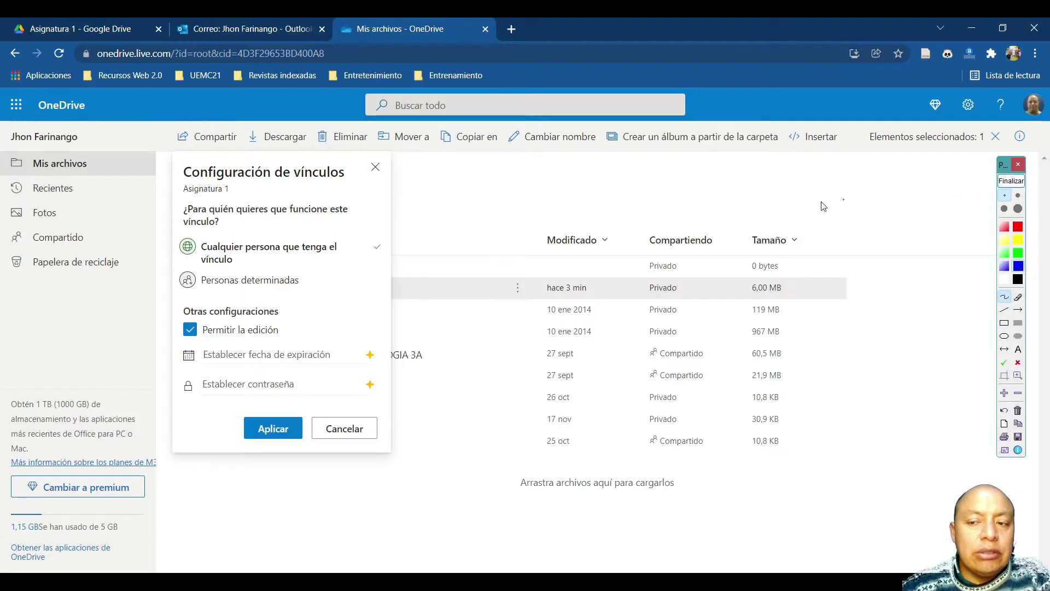
drag(188, 340, 185, 335)
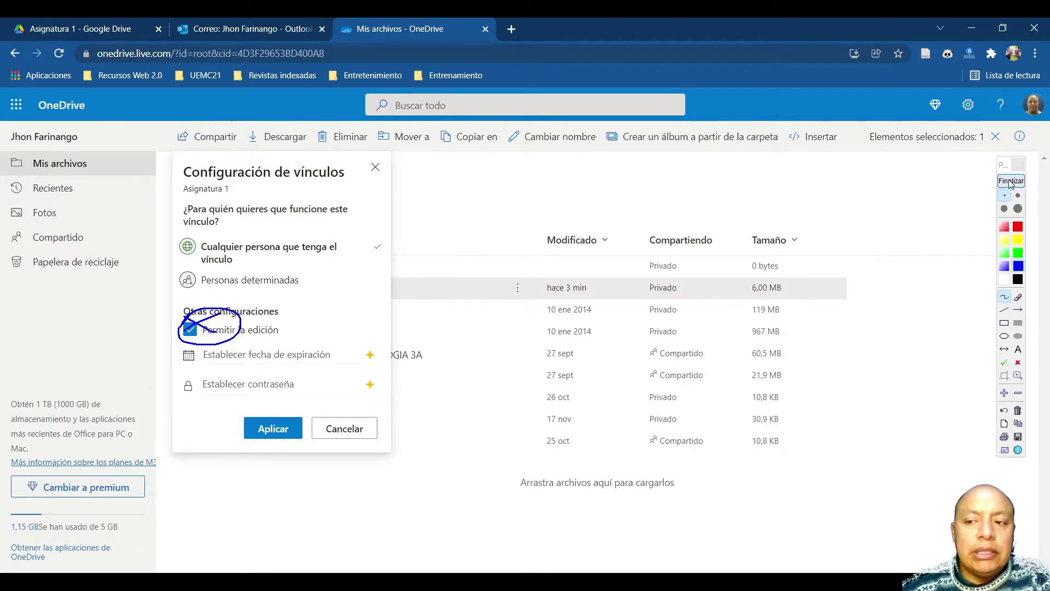
click(1010, 181)
click(199, 335)
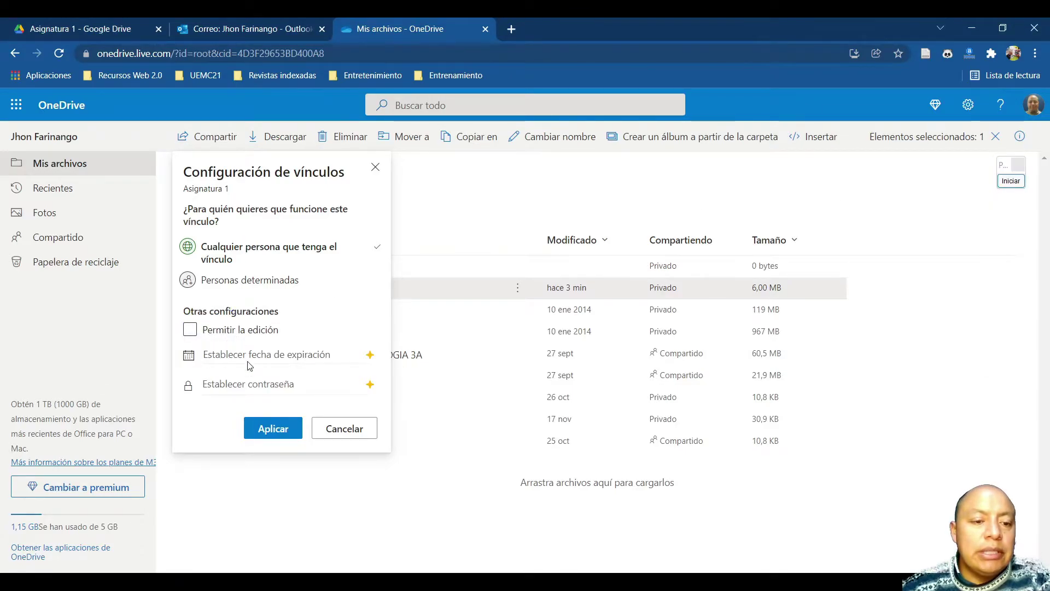
click(277, 424)
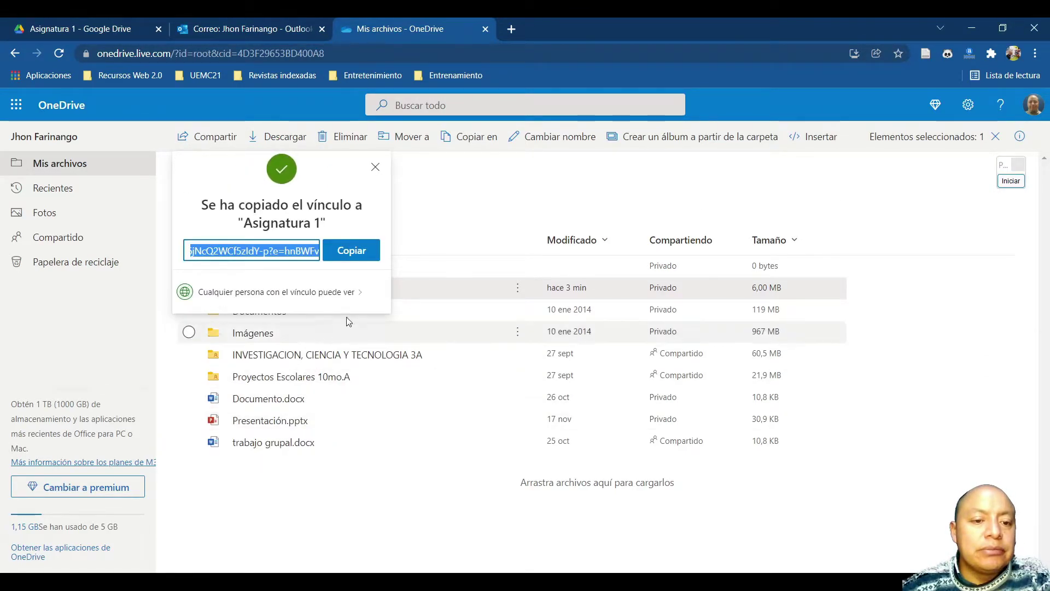
Temporarily circle the puede ver permission and Copiar with freehand strokes, and copy the view-only link to Asignatura 1.
click(1011, 181)
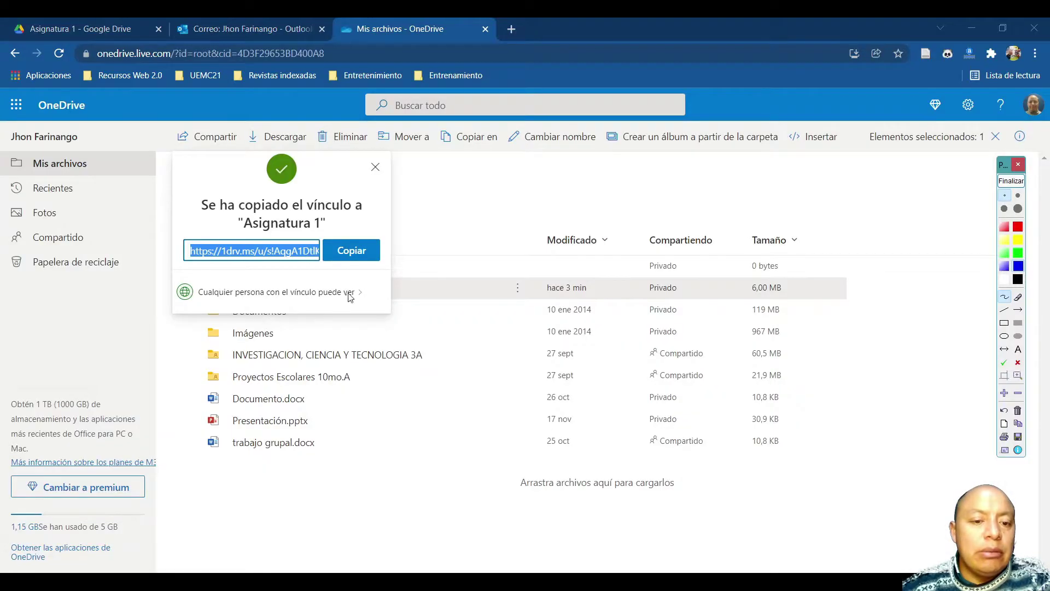
drag(331, 296, 333, 309)
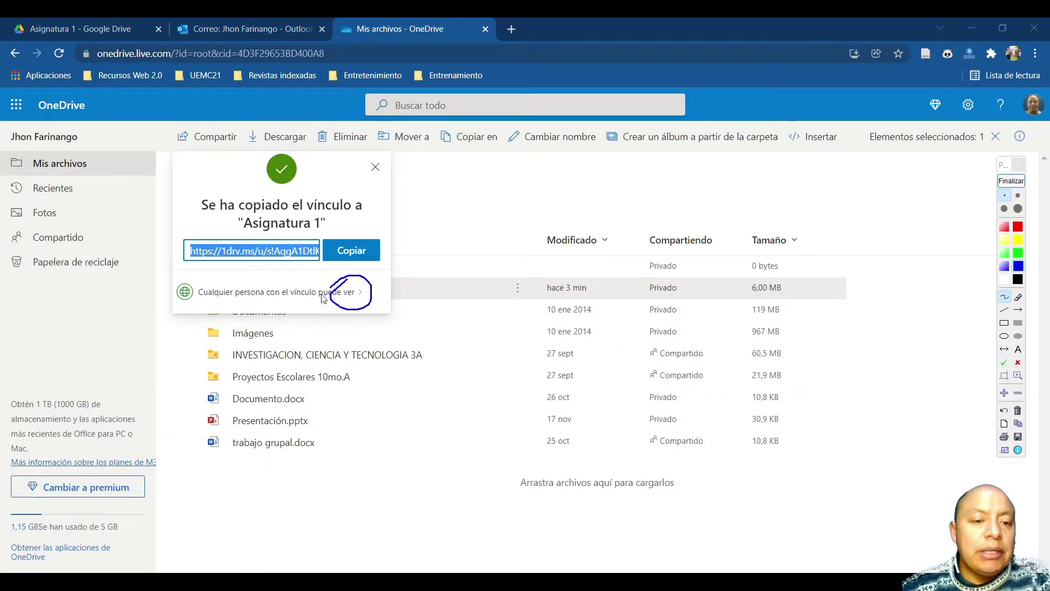
drag(321, 256, 344, 233)
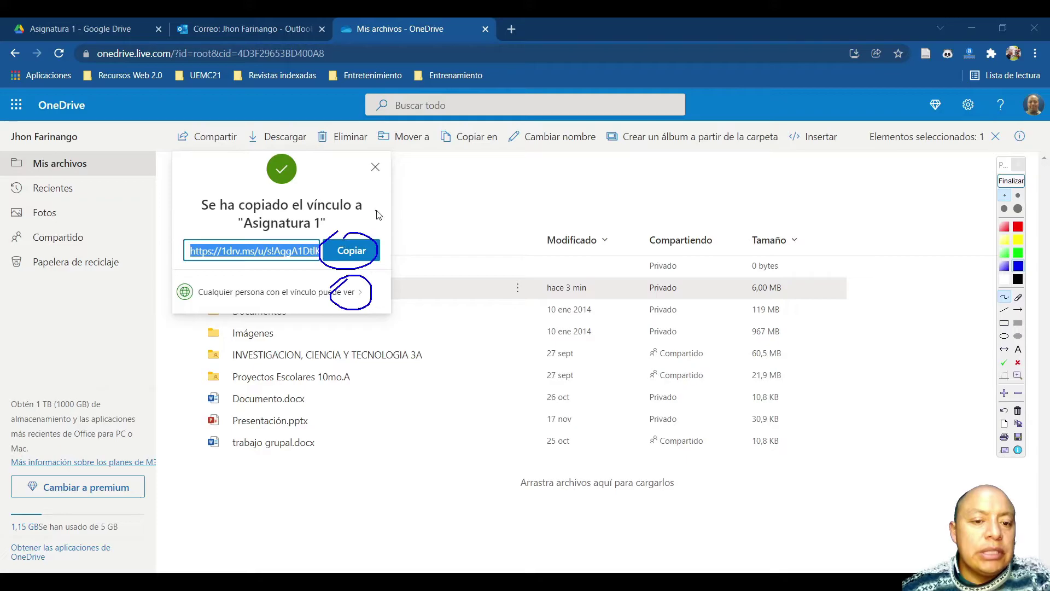
key(Escape)
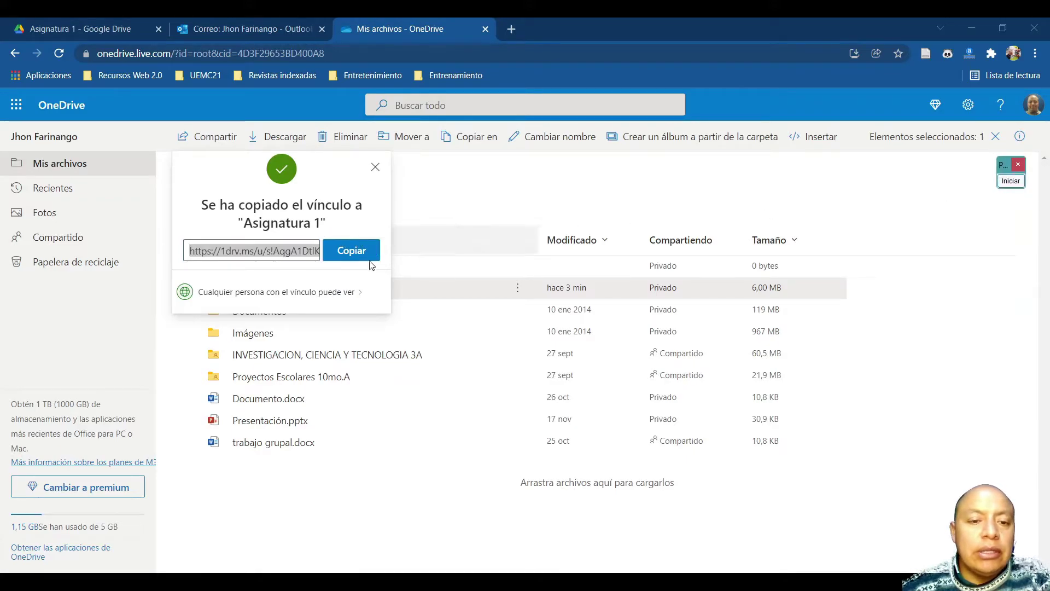
click(352, 253)
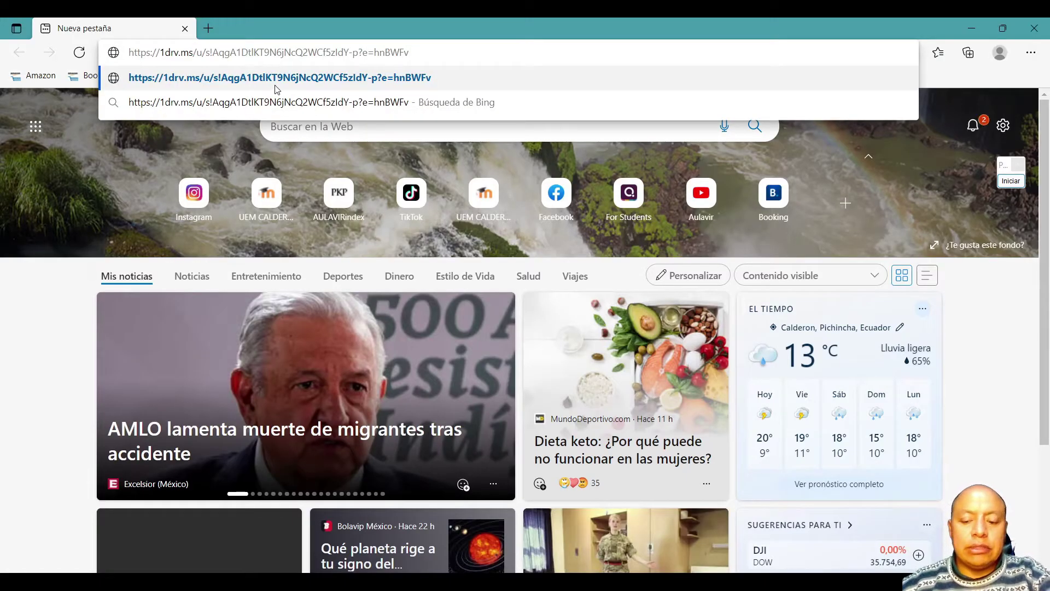
Open the copied Asignatura 1 link in Microsoft Edge and temporarily mark the folder title and its files with freehand strokes.
key(Return)
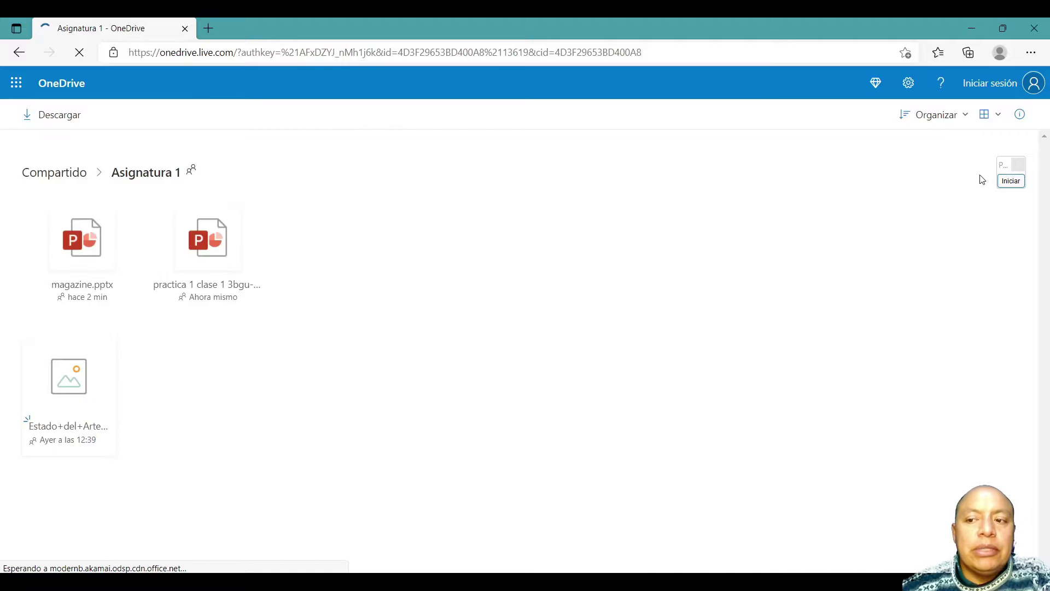
click(1011, 180)
mouse_move(290, 161)
mouse_down()
mouse_move(214, 148)
mouse_move(261, 169)
mouse_move(166, 149)
mouse_up()
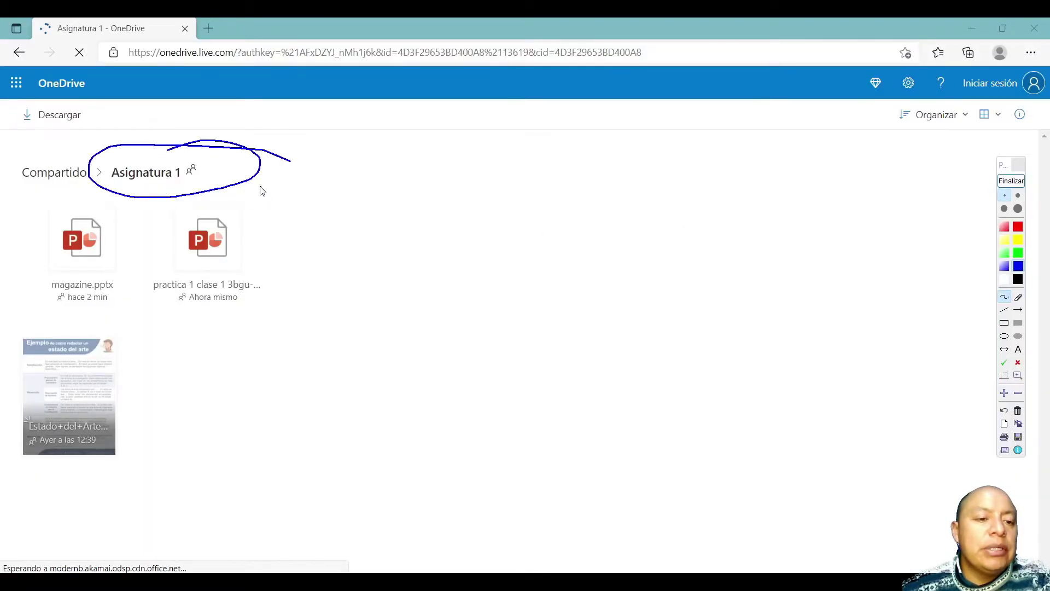
mouse_move(247, 201)
mouse_down()
mouse_move(202, 298)
mouse_move(141, 207)
mouse_up()
mouse_move(145, 317)
mouse_down()
mouse_move(8, 361)
mouse_move(71, 345)
mouse_up()
click(1010, 180)
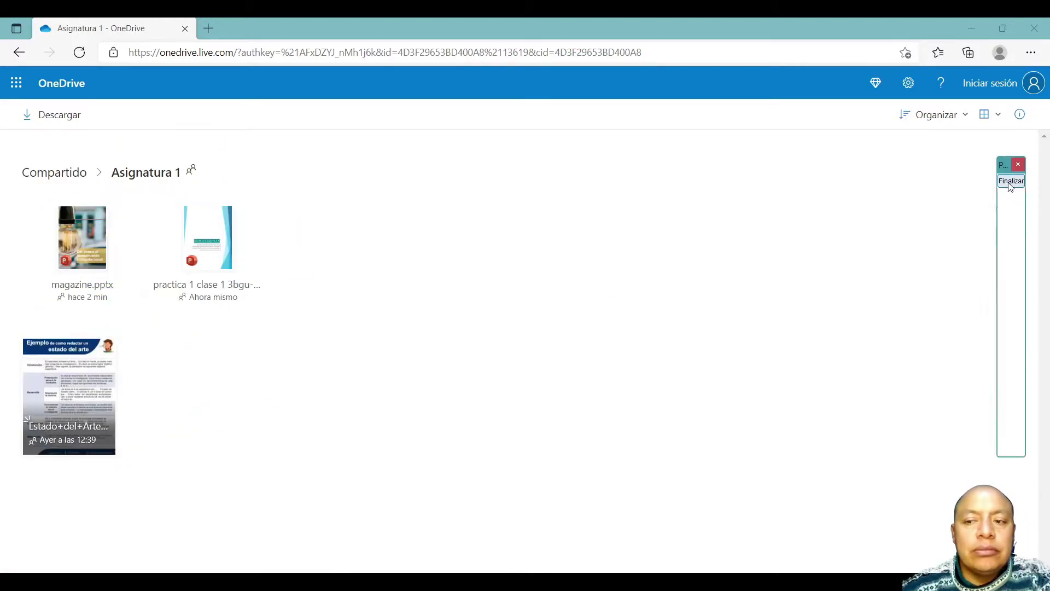
Open practica 1 clase 1 3bgu-d.pptx from the shared folder, temporarily cross over its slide with freehand strokes, and advance through the slides.
click(218, 256)
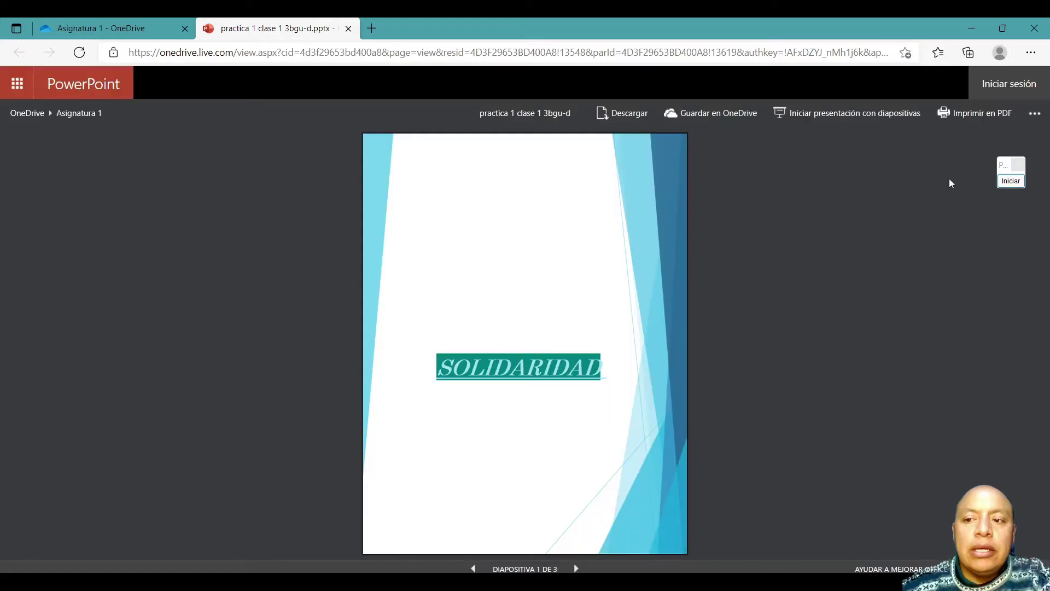
mouse_move(858, 91)
mouse_down()
mouse_move(741, 94)
mouse_move(698, 171)
mouse_move(757, 92)
mouse_up()
drag(583, 303, 436, 404)
drag(451, 293, 568, 415)
click(1011, 181)
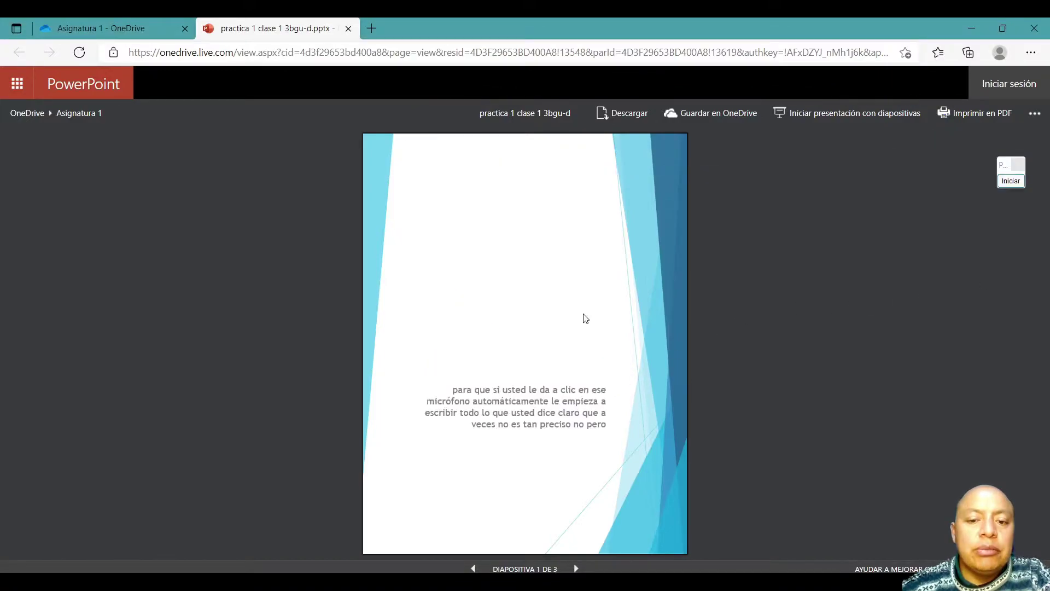
key(Right)
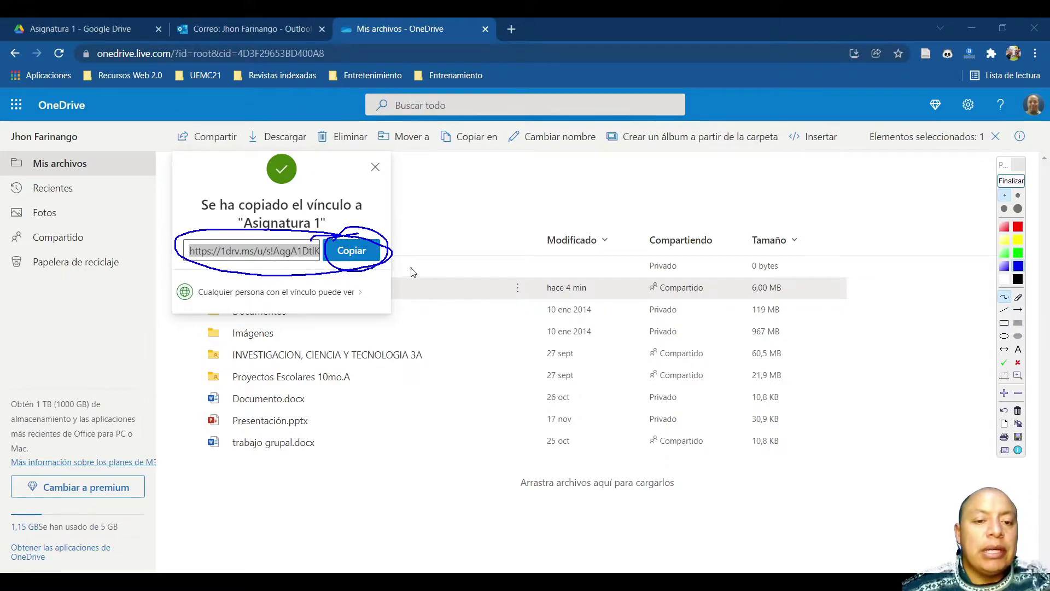
Temporarily draw freehand strokes leading from the circled Asignatura 1 link and Copiar down across the file list.
drag(358, 267, 446, 316)
mouse_move(435, 290)
mouse_down()
mouse_move(482, 318)
mouse_move(446, 339)
mouse_up()
mouse_move(449, 361)
mouse_down()
mouse_move(438, 369)
mouse_move(458, 415)
mouse_move(498, 407)
mouse_move(498, 390)
mouse_move(565, 373)
mouse_move(588, 402)
mouse_up()
click(513, 376)
click(585, 356)
drag(616, 368, 678, 395)
click(1010, 181)
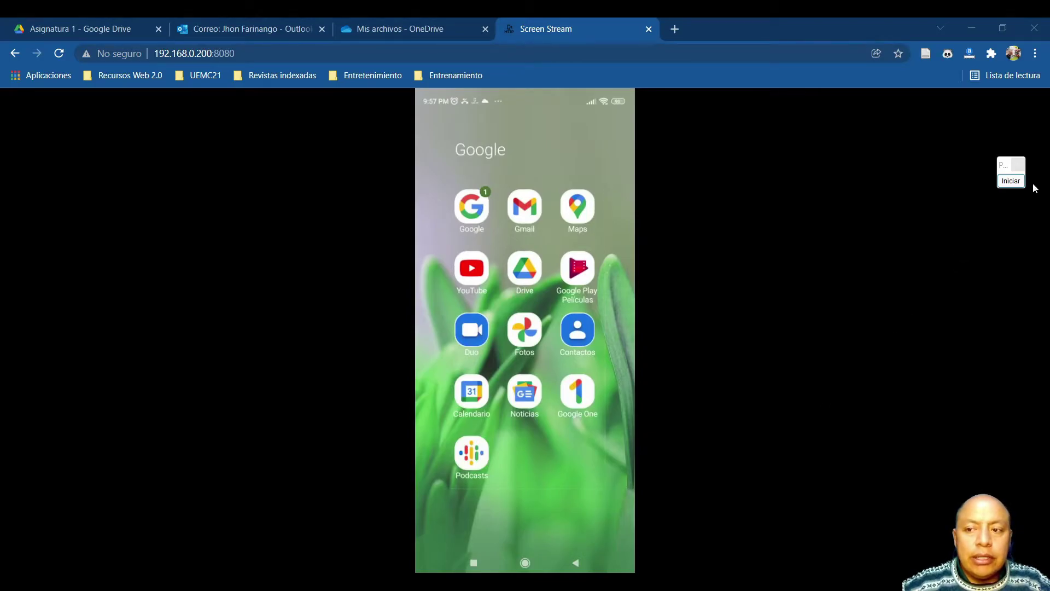
Circle the Drive app in the phone's Google folder with a freehand stroke on the Screen Stream view.
click(1011, 180)
drag(551, 247, 565, 247)
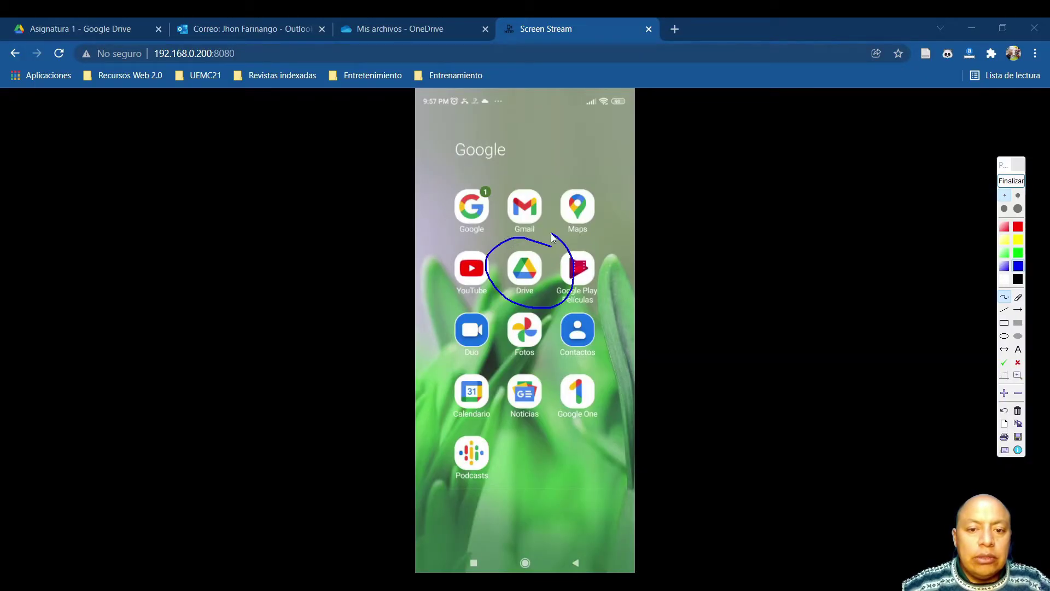